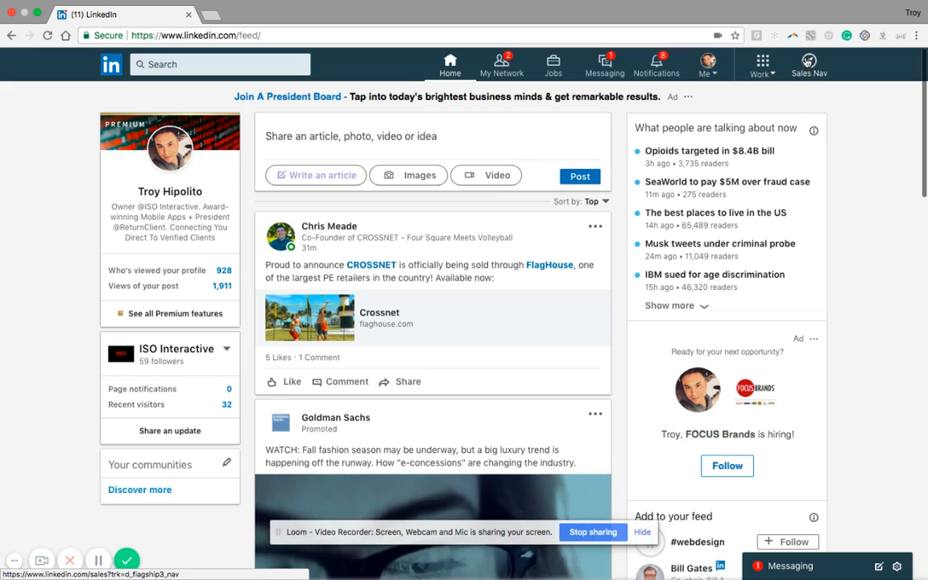
# Open Sales Navigator from the LinkedIn feed and start an advanced search for leads.
pyautogui.click(807, 62)
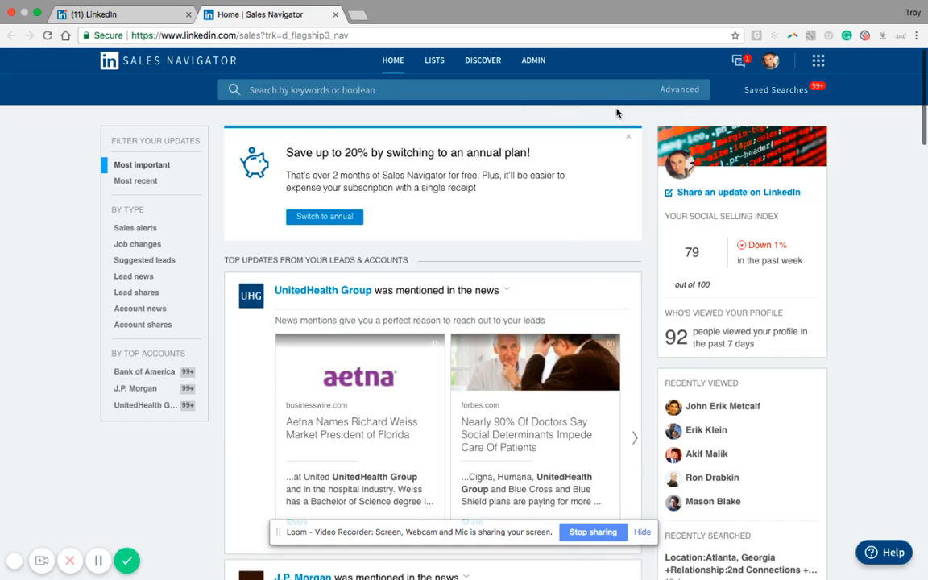
pyautogui.moveTo(770, 93)
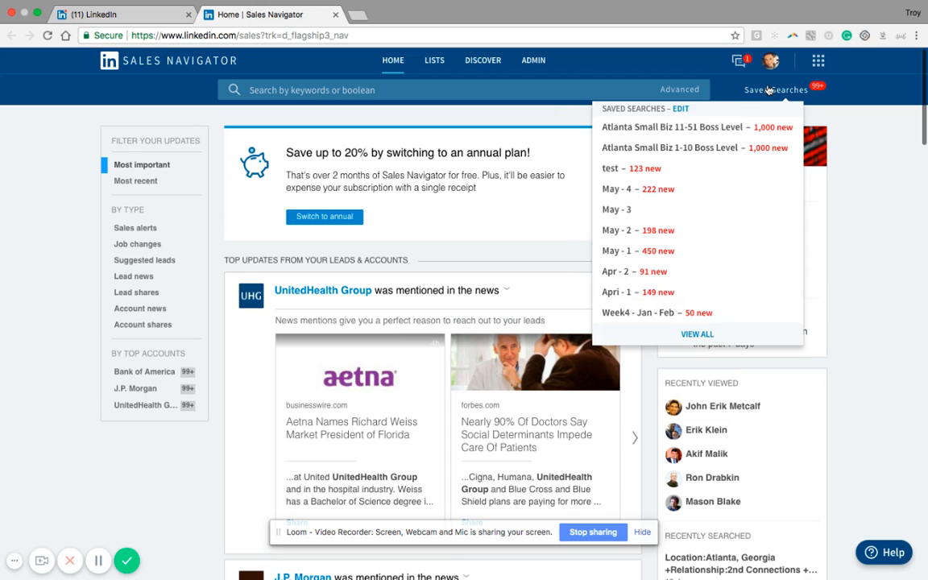
pyautogui.moveTo(678, 90)
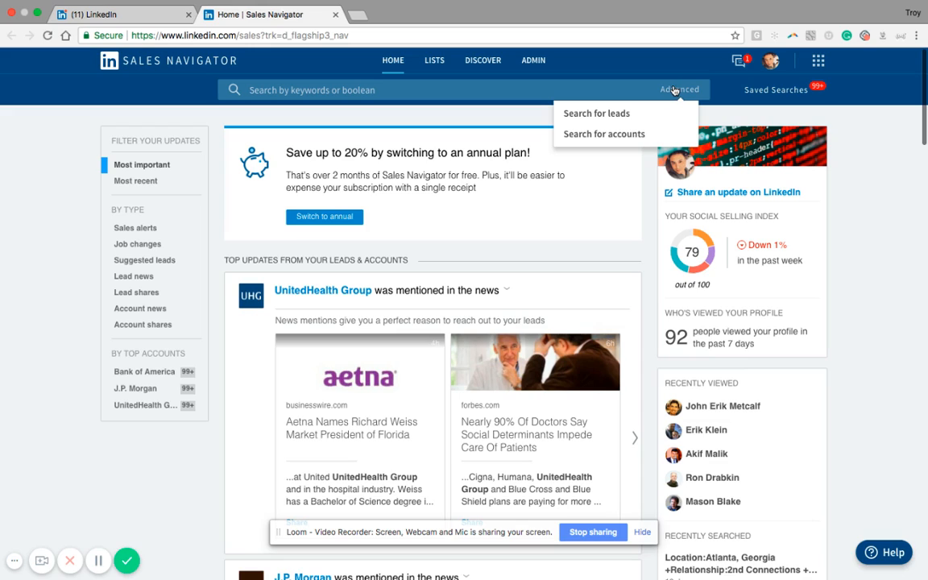
pyautogui.click(623, 115)
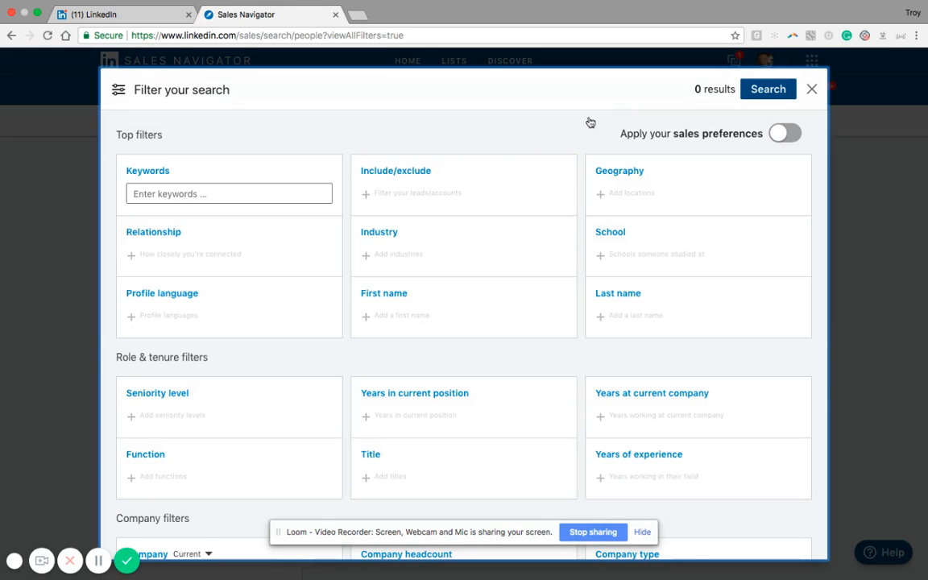
# Look through the full set of lead search filters, then close the filter overview.
pyautogui.scroll(-1, 548, 321)
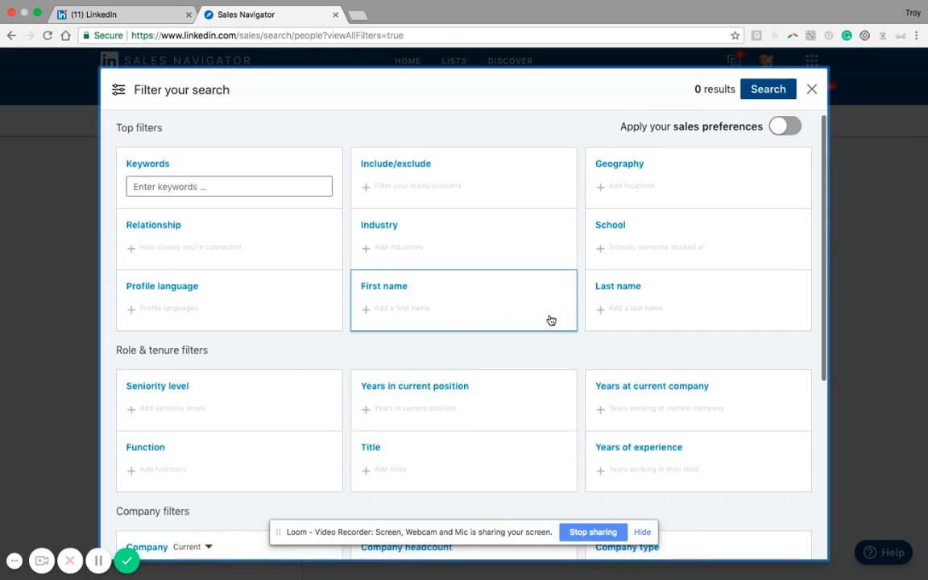
pyautogui.scroll(-4, 550, 319)
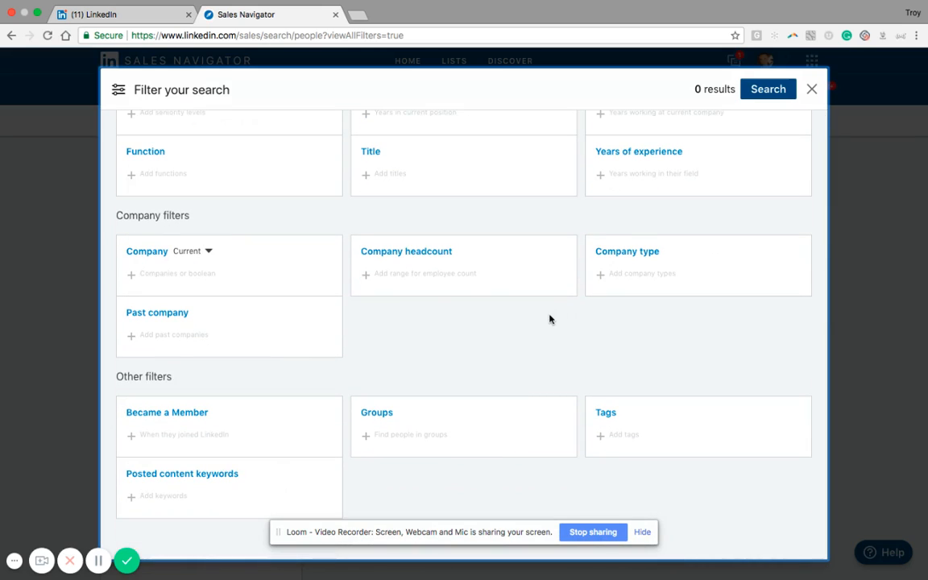
pyautogui.scroll(5, 550, 320)
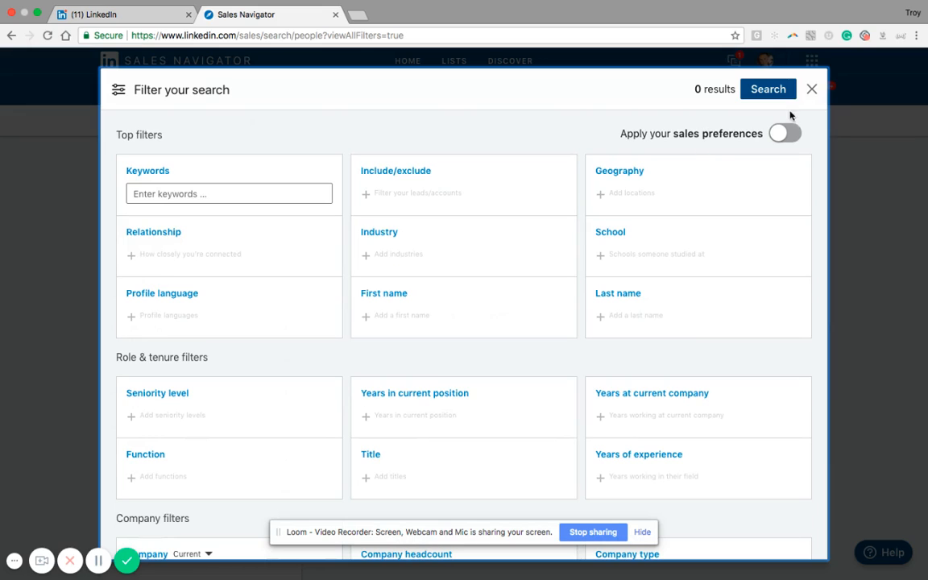
pyautogui.click(811, 89)
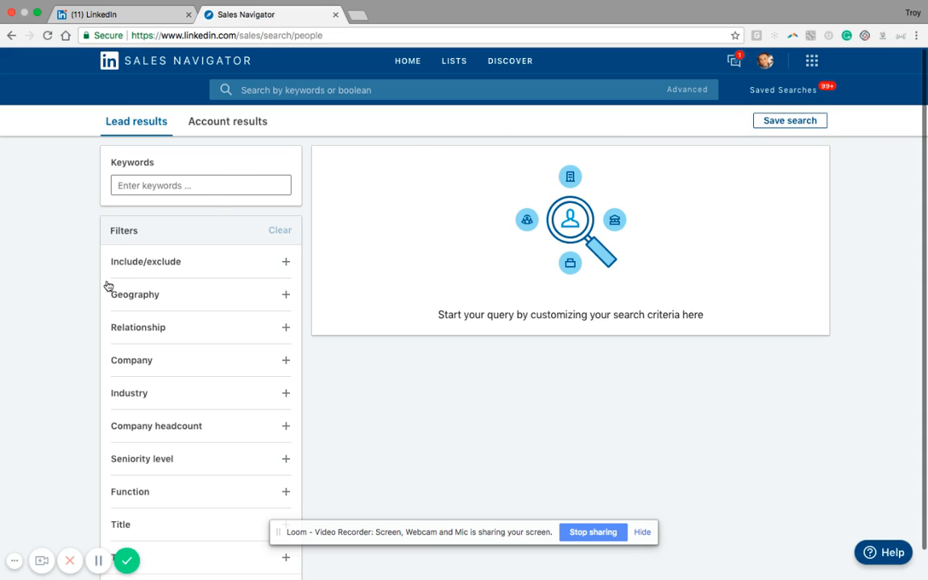
# Examine the lead search filter list and the options under Include/exclude and Geography.
pyautogui.scroll(-1, 109, 286)
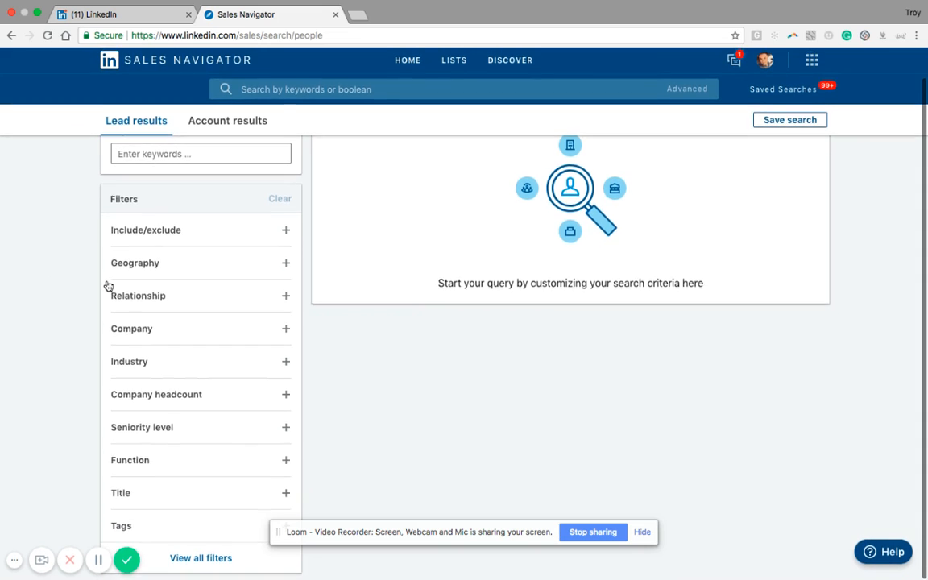
pyautogui.scroll(1, 109, 288)
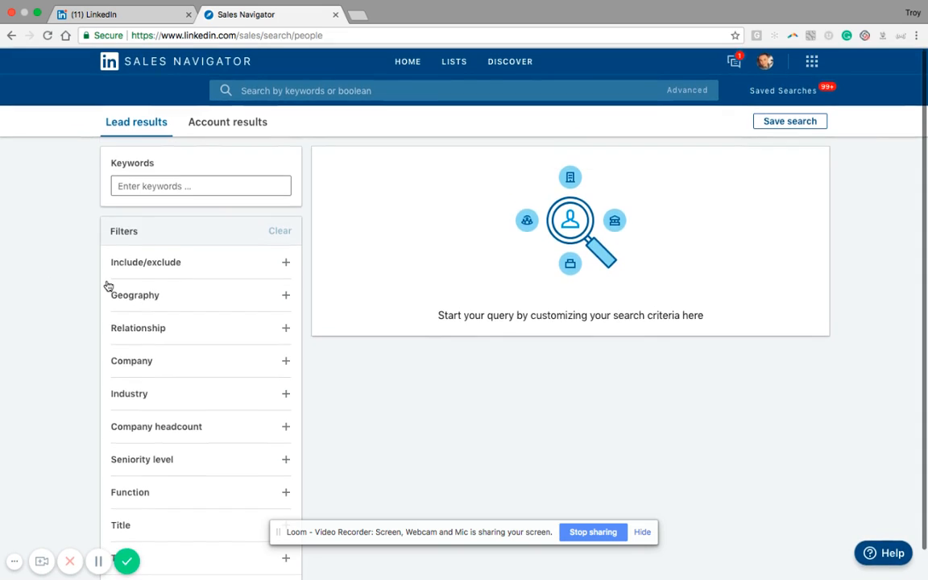
pyautogui.click(222, 266)
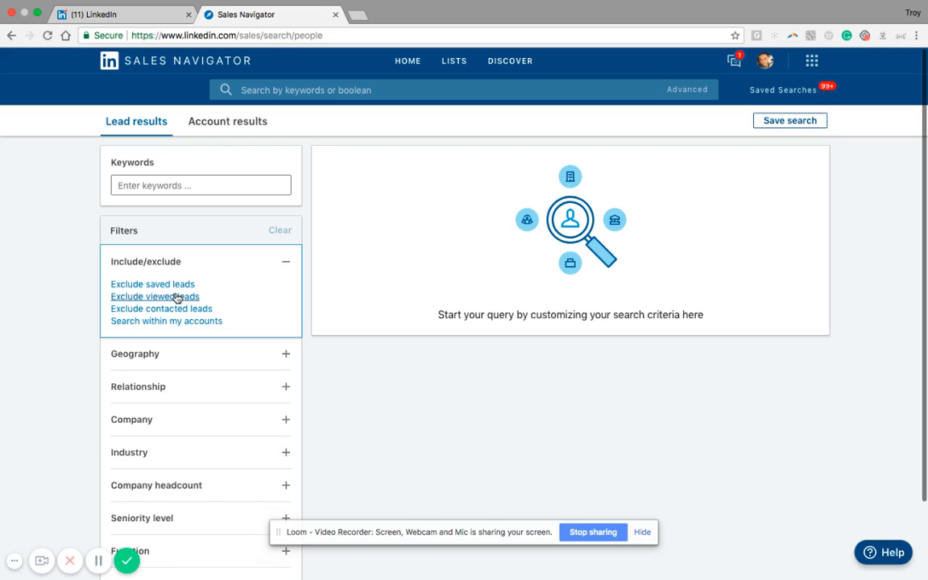
pyautogui.click(285, 261)
pyautogui.click(286, 295)
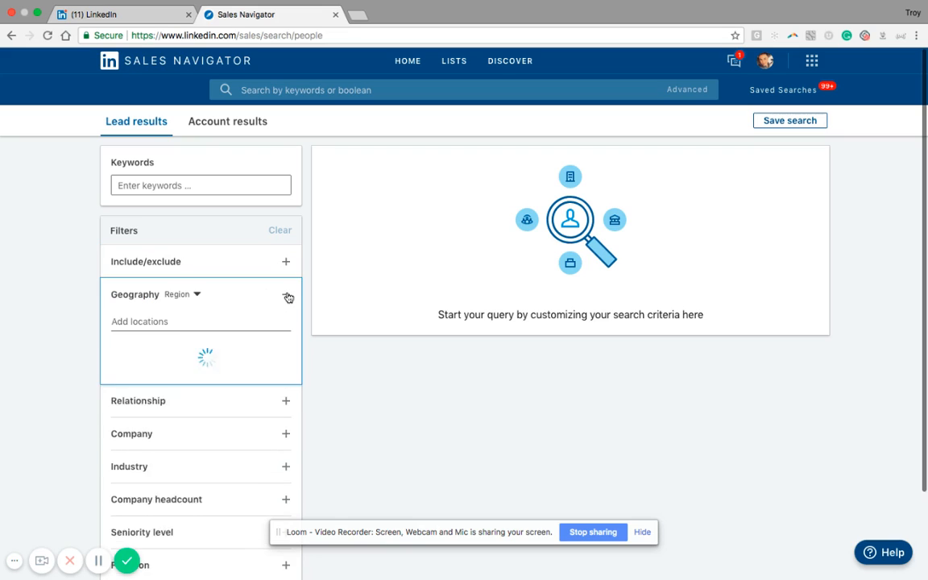
pyautogui.click(154, 321)
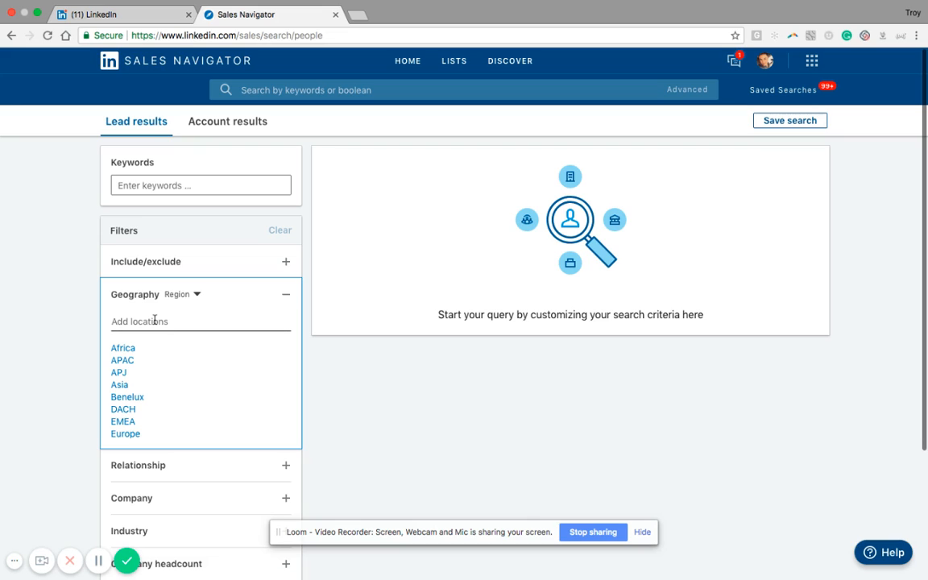
pyautogui.click(287, 299)
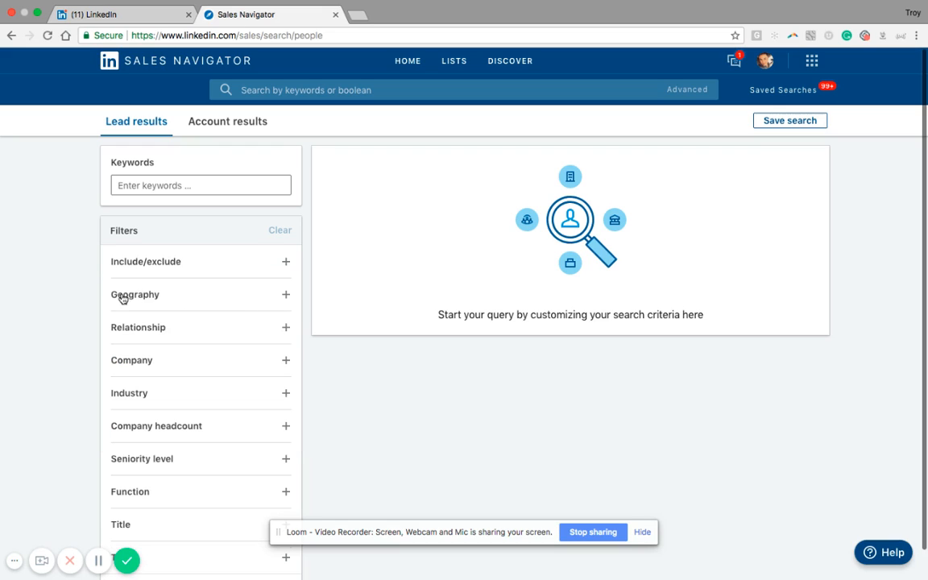
# Filter the leads to 2nd Degree Connections located in the Greater New York City Area.
pyautogui.click(285, 328)
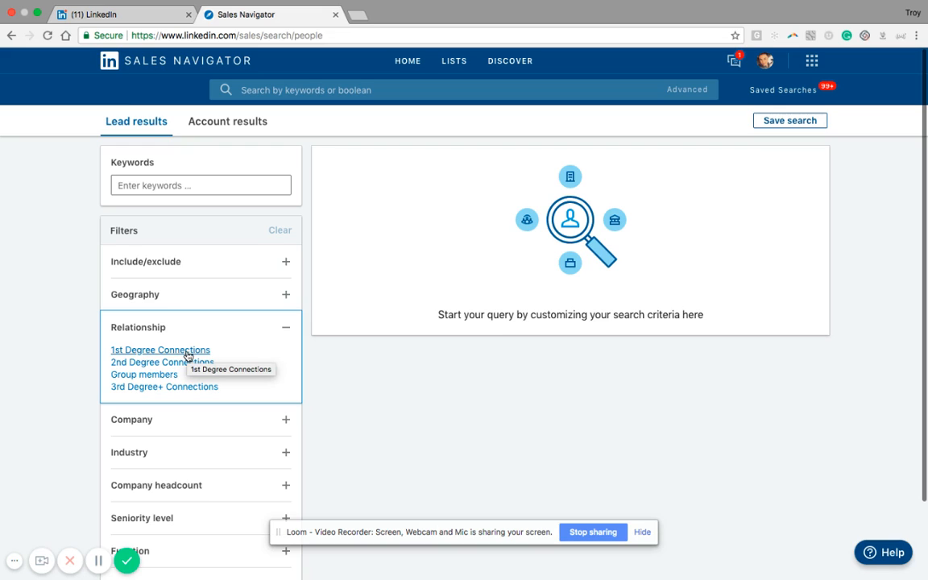
pyautogui.click(188, 363)
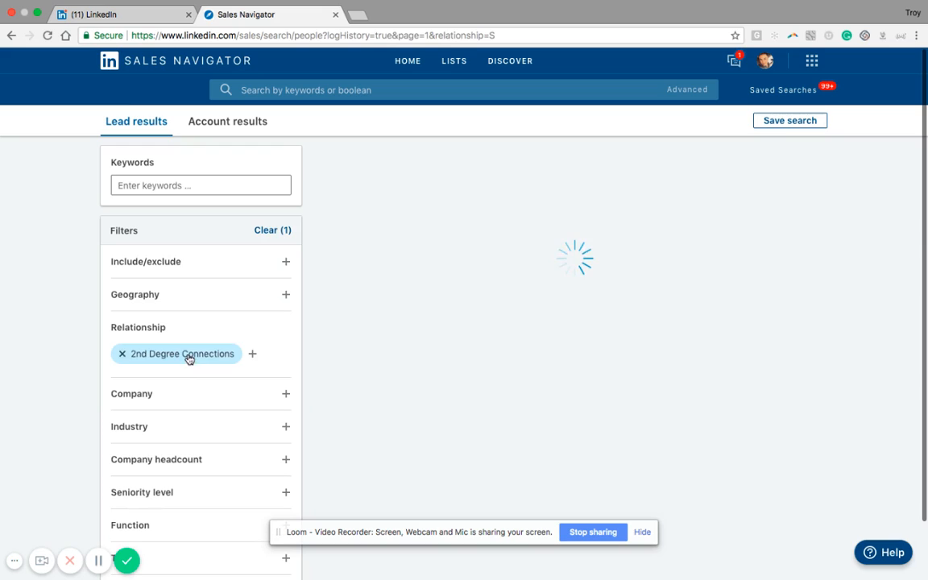
pyautogui.click(286, 296)
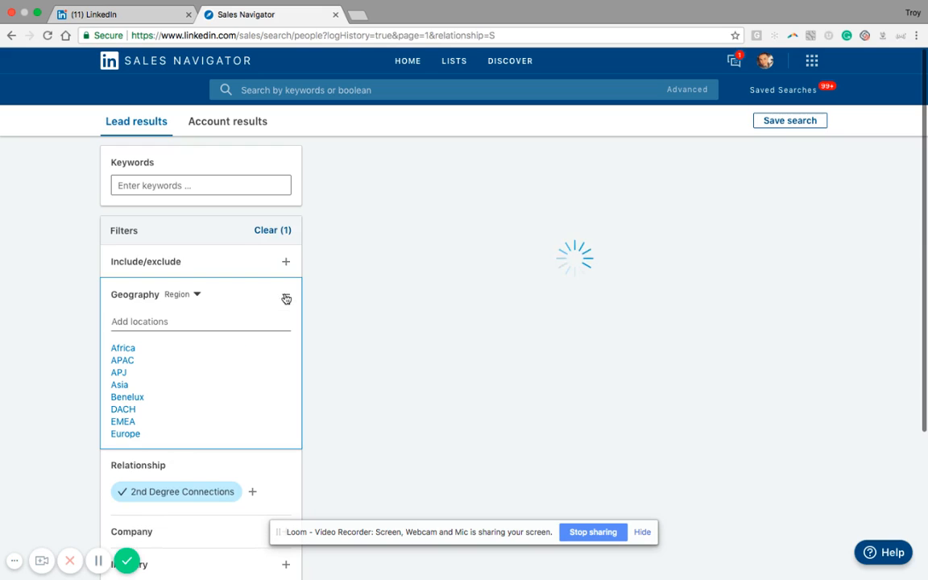
pyautogui.click(206, 321)
pyautogui.write('new')
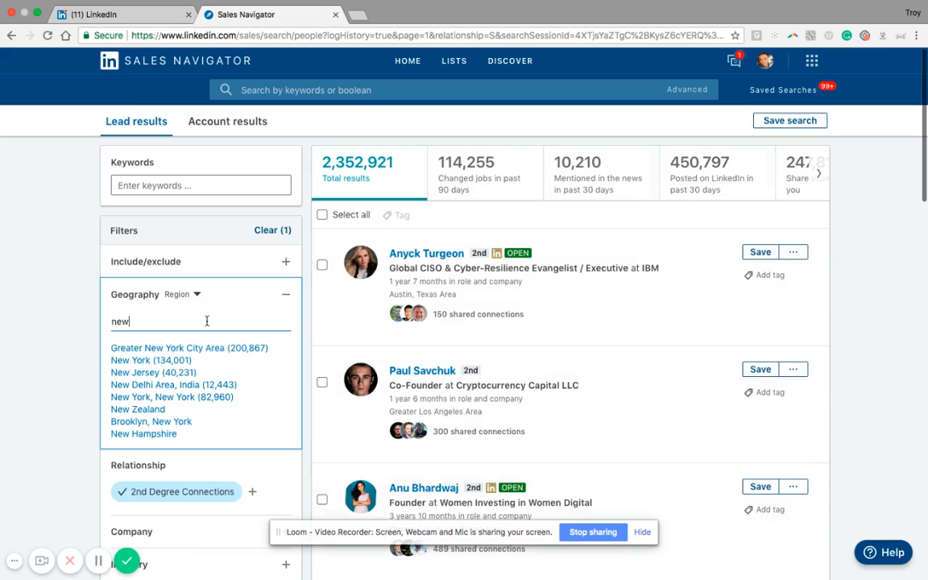
pyautogui.click(196, 348)
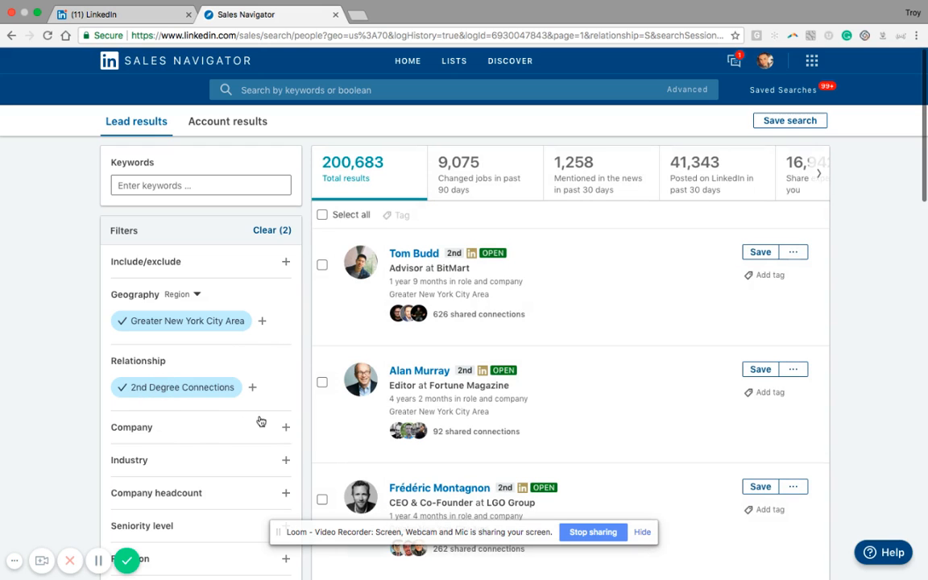
# Examine the suggested options of the Company and Industry filters without choosing any.
pyautogui.click(286, 428)
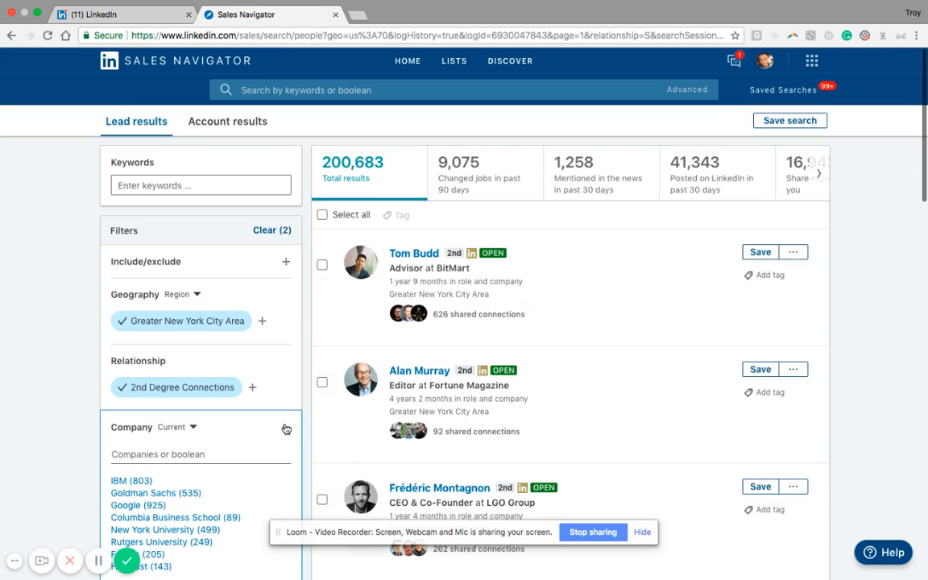
pyautogui.scroll(-3, 237, 470)
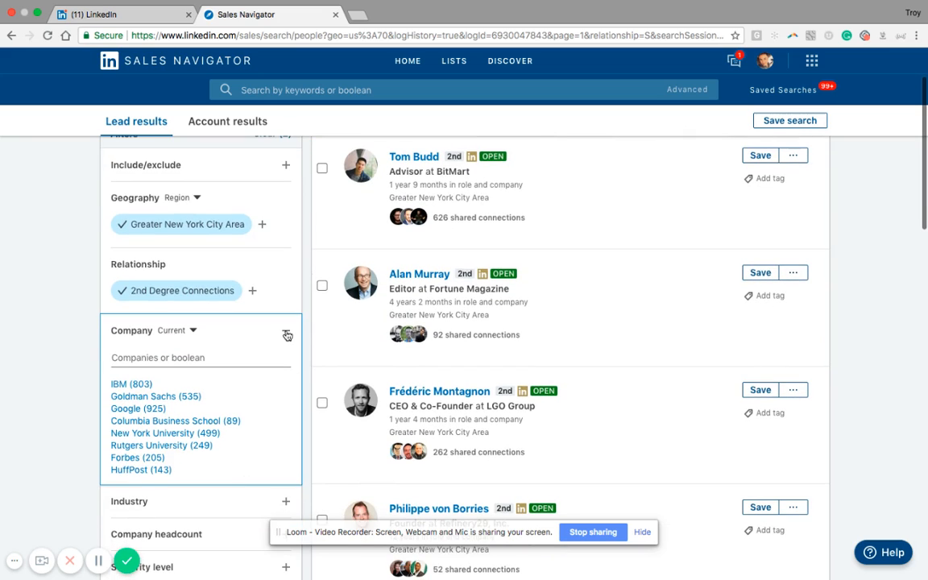
pyautogui.click(286, 333)
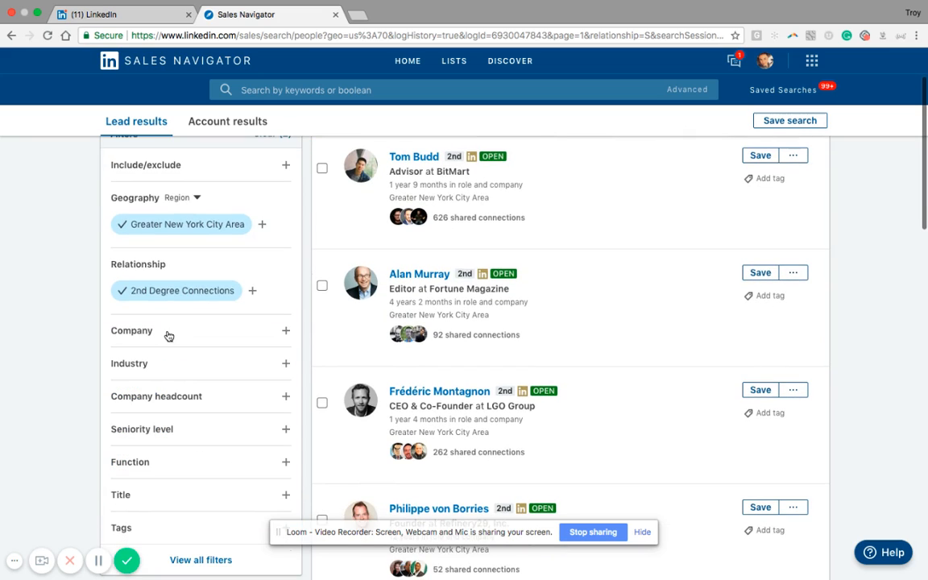
pyautogui.click(285, 365)
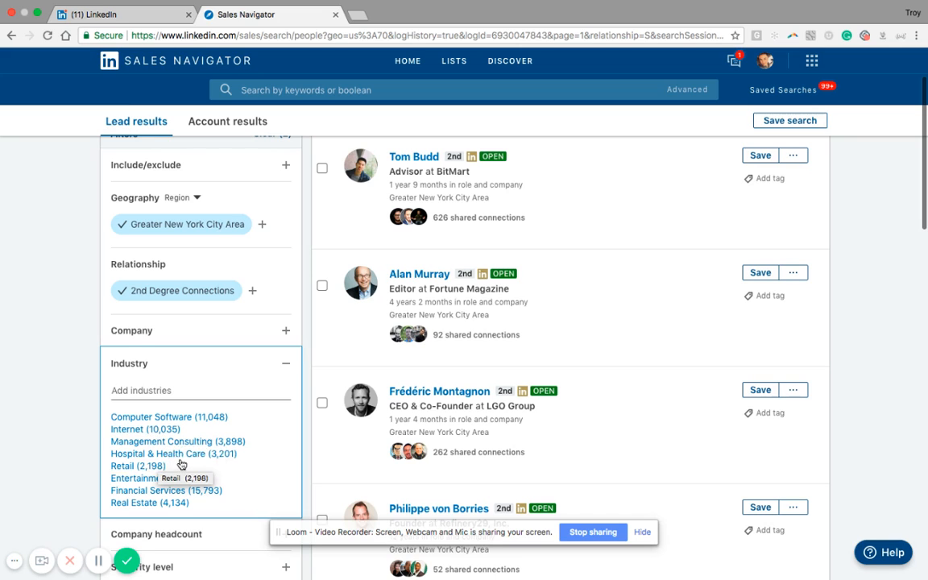
pyautogui.scroll(-4, 182, 467)
pyautogui.scroll(-2, 182, 465)
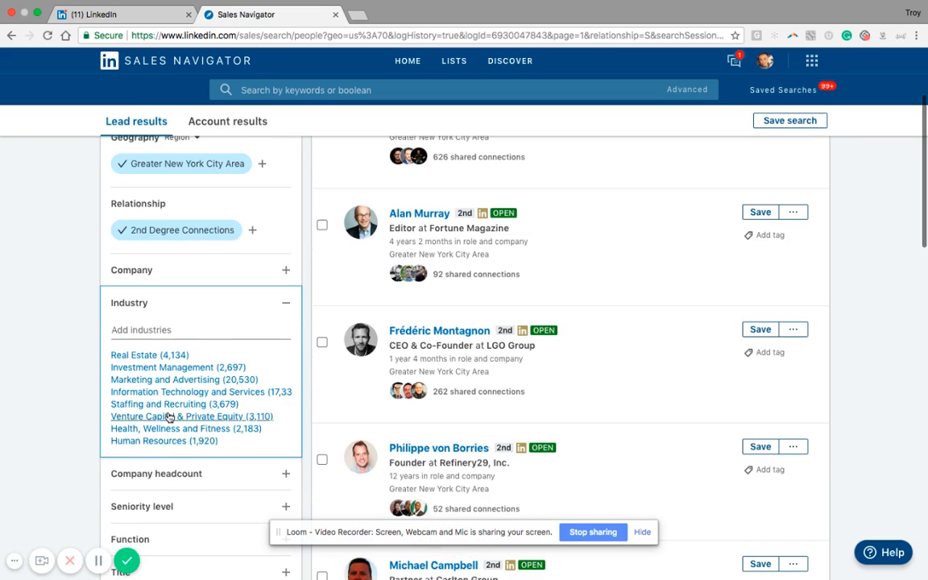
pyautogui.scroll(3, 169, 417)
pyautogui.scroll(3, 170, 416)
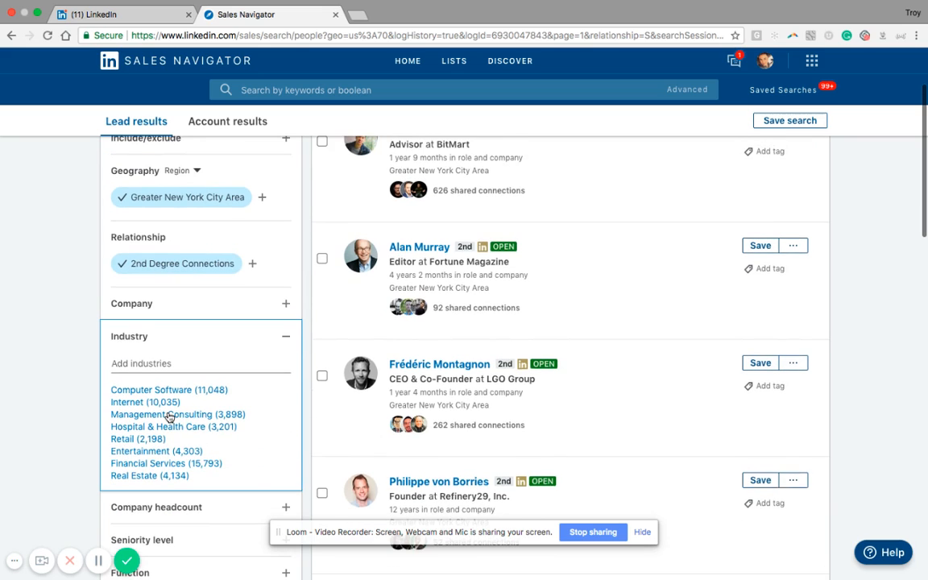
pyautogui.click(286, 339)
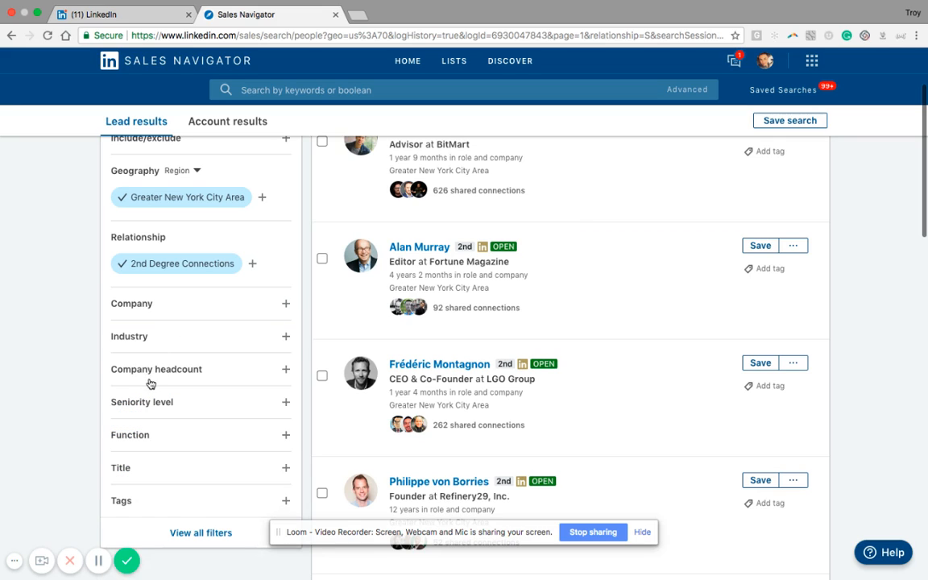
# Limit the leads to a company headcount of 11-50 and the Management Consulting industry.
pyautogui.click(285, 371)
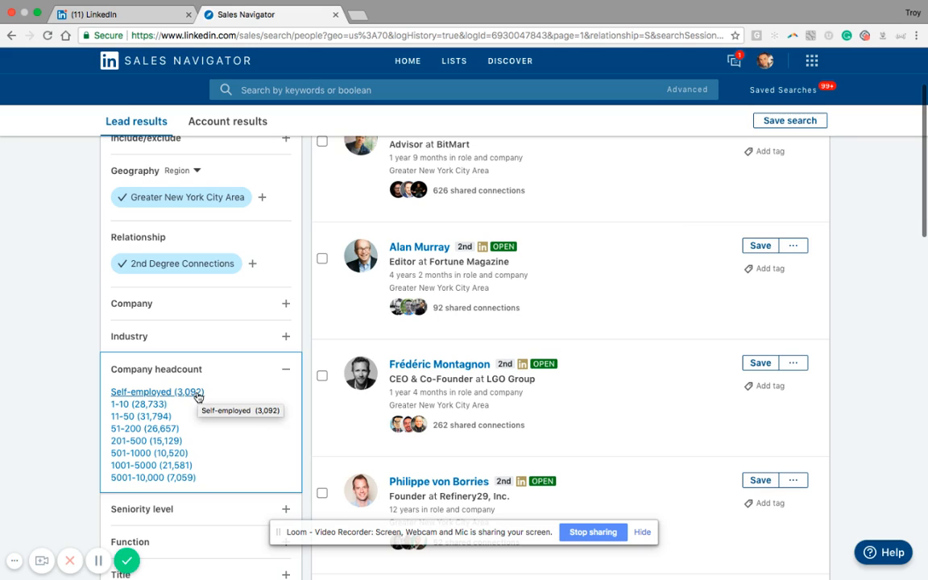
pyautogui.click(143, 417)
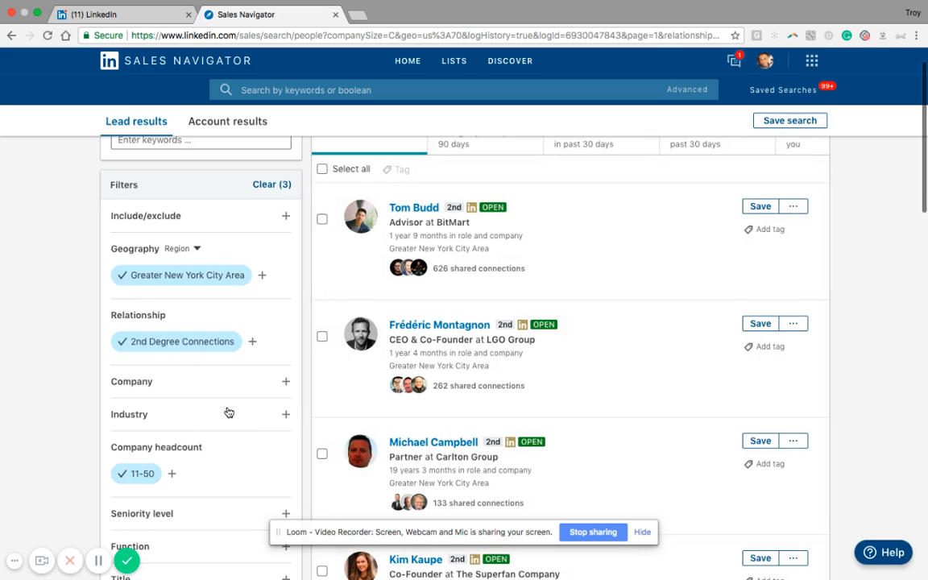
pyautogui.scroll(-2, 227, 410)
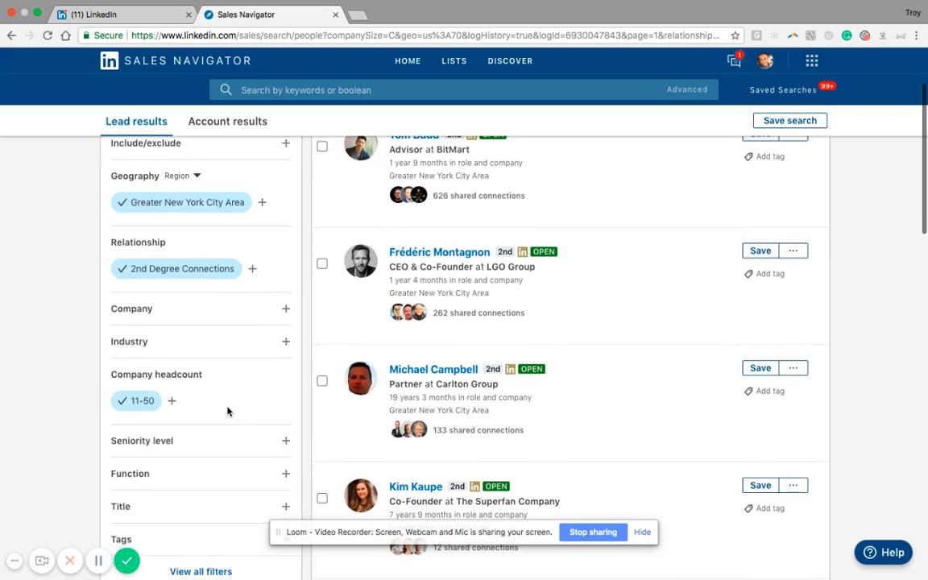
pyautogui.click(286, 343)
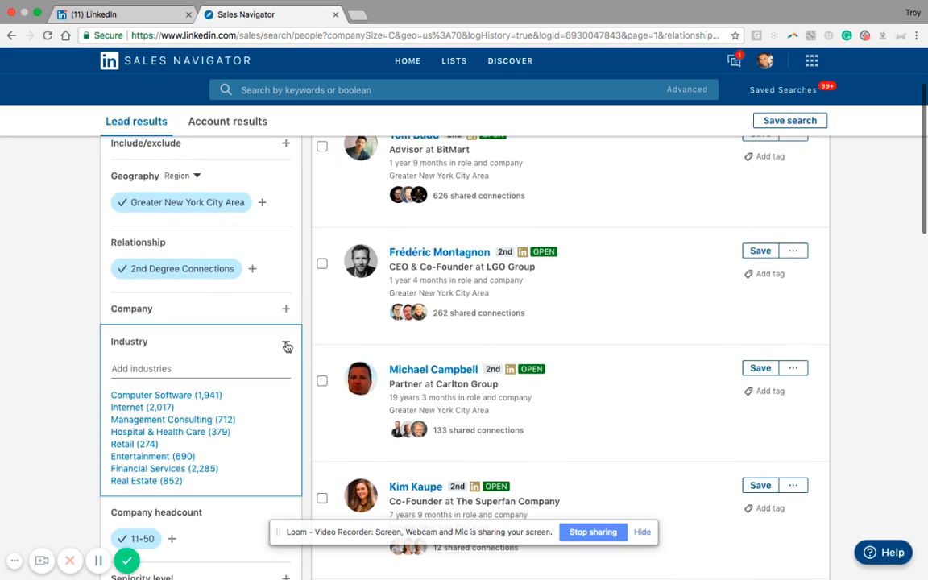
pyautogui.click(153, 421)
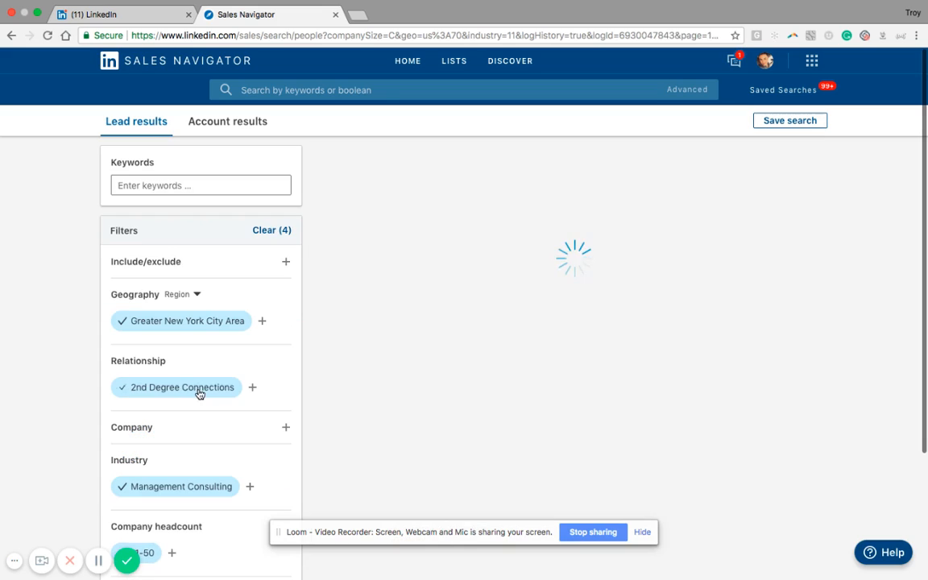
# Add Internet as a second industry in the lead filters.
pyautogui.scroll(-1, 223, 434)
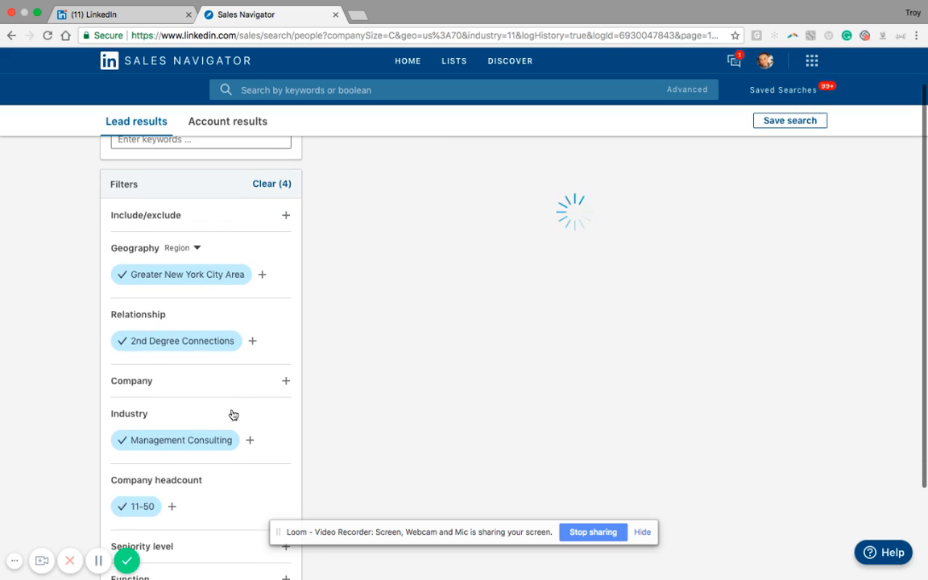
pyautogui.click(250, 442)
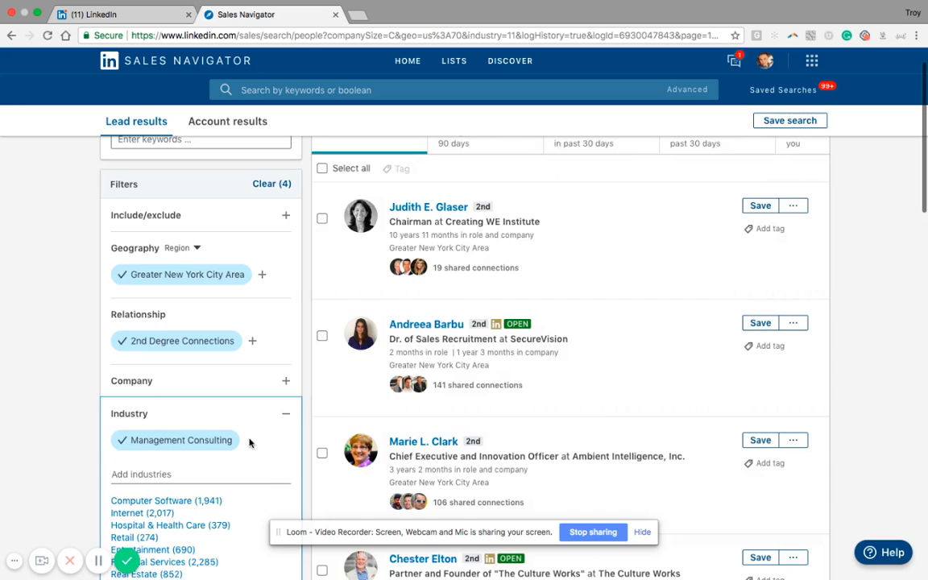
pyautogui.scroll(-2, 248, 442)
pyautogui.click(138, 434)
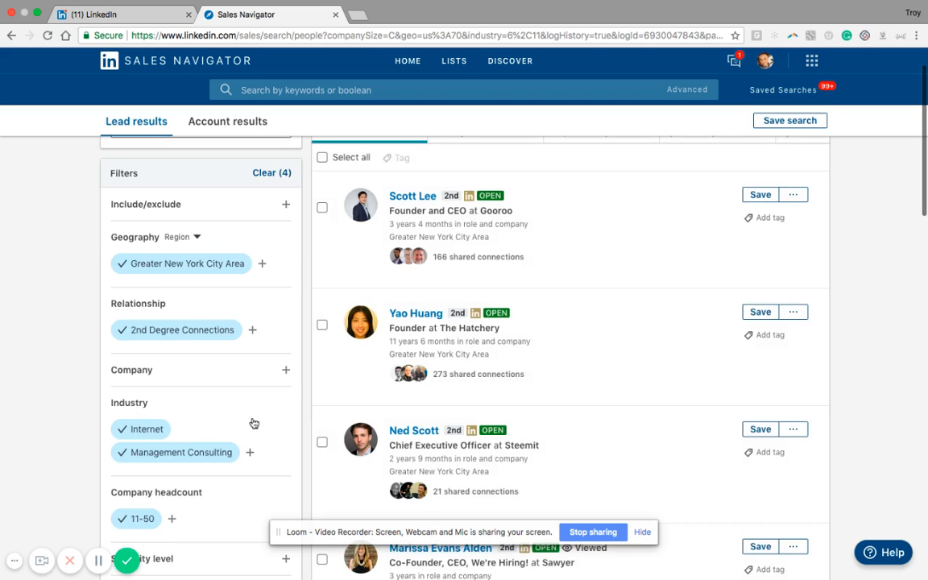
pyautogui.scroll(1, 253, 424)
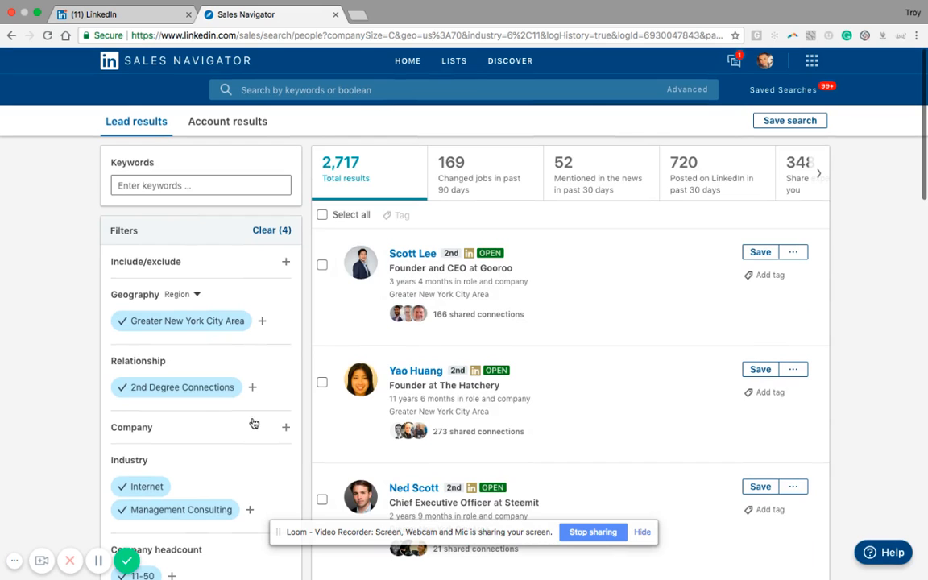
# Limit the leads to the CXO and Owner seniority levels.
pyautogui.scroll(-4, 253, 423)
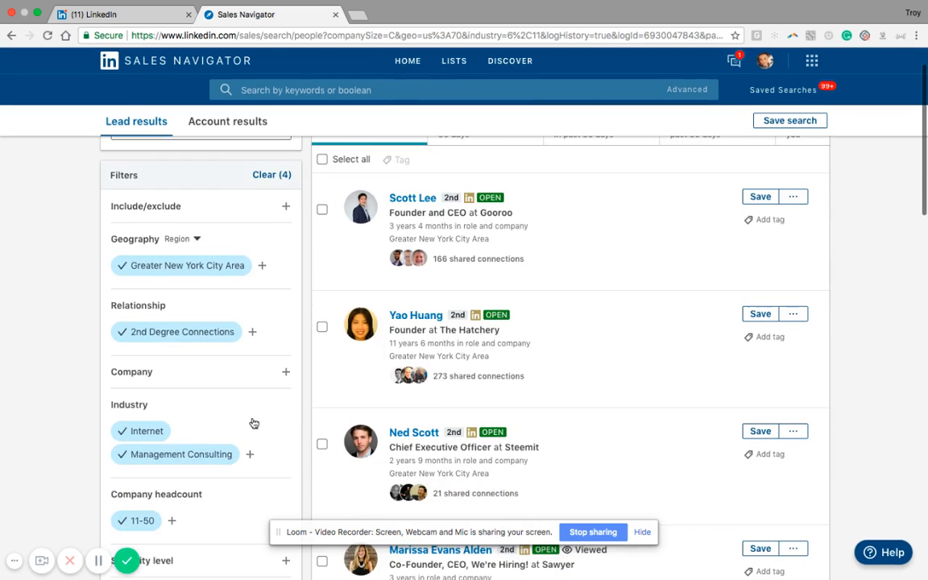
pyautogui.scroll(-1, 254, 424)
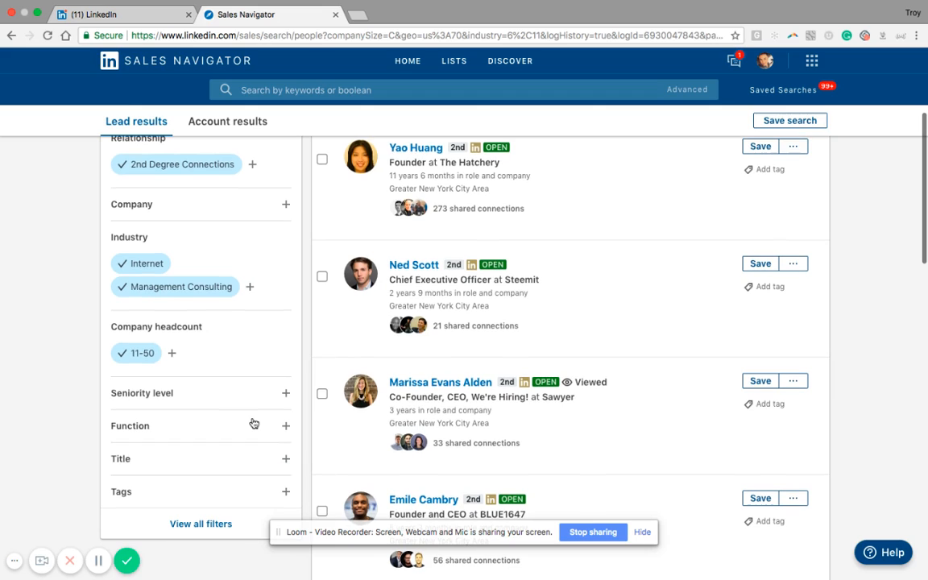
pyautogui.click(286, 395)
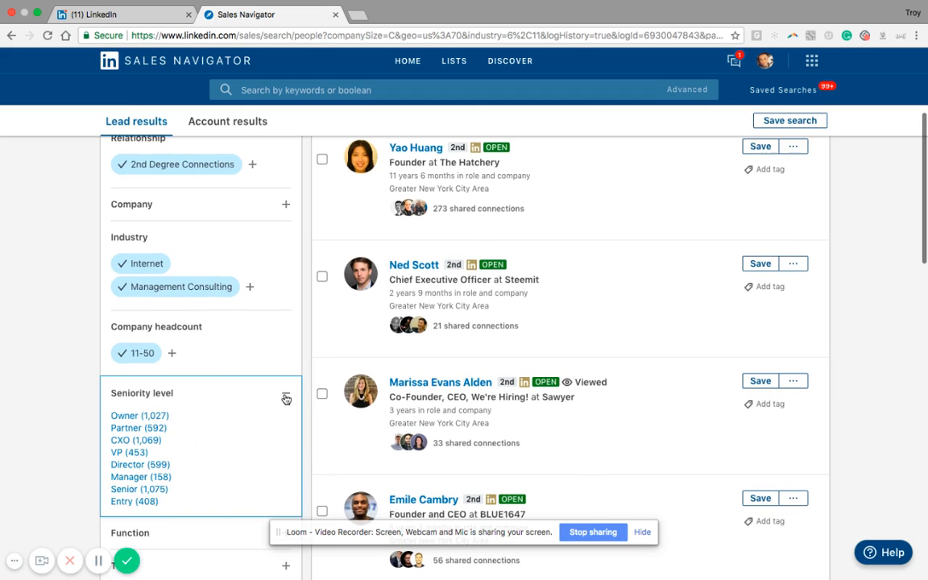
pyautogui.click(126, 441)
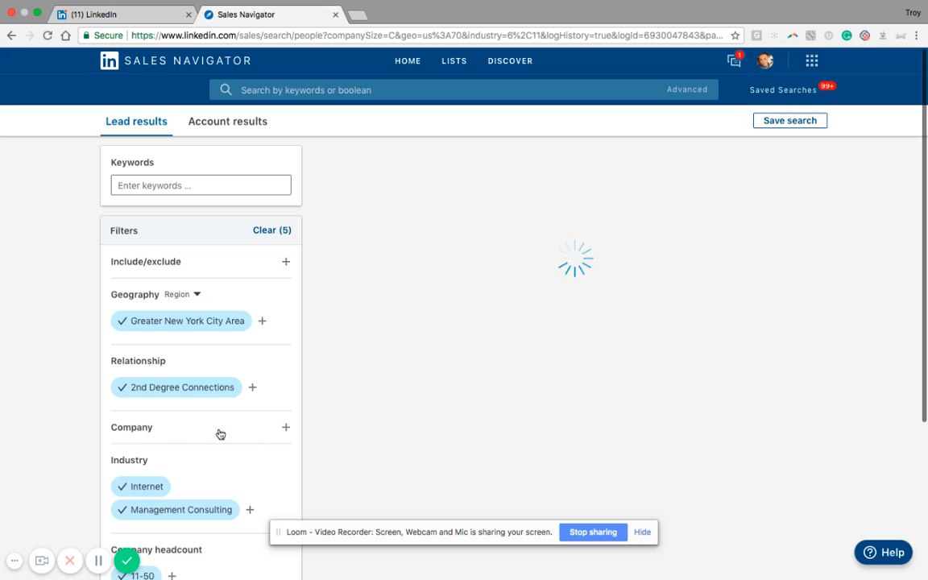
pyautogui.scroll(-3, 245, 462)
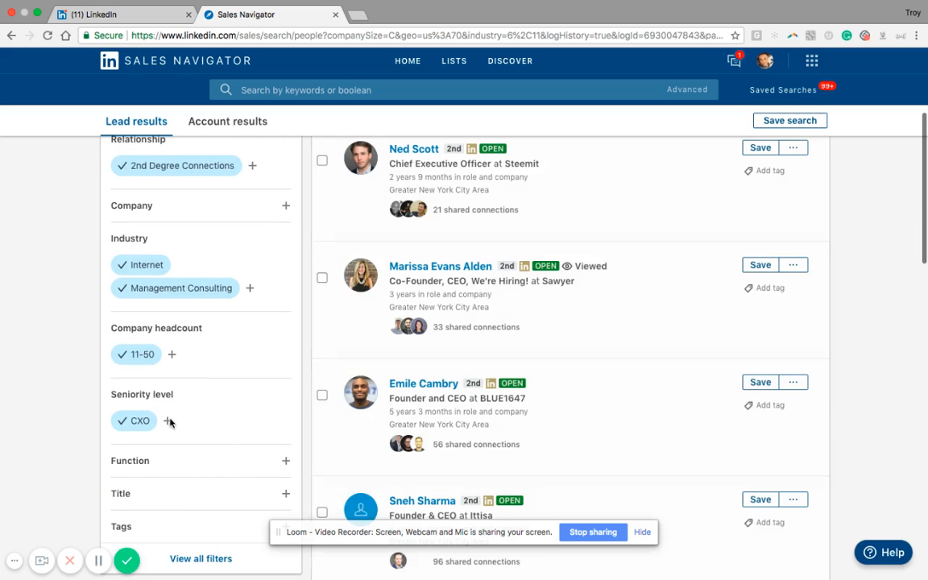
pyautogui.click(170, 422)
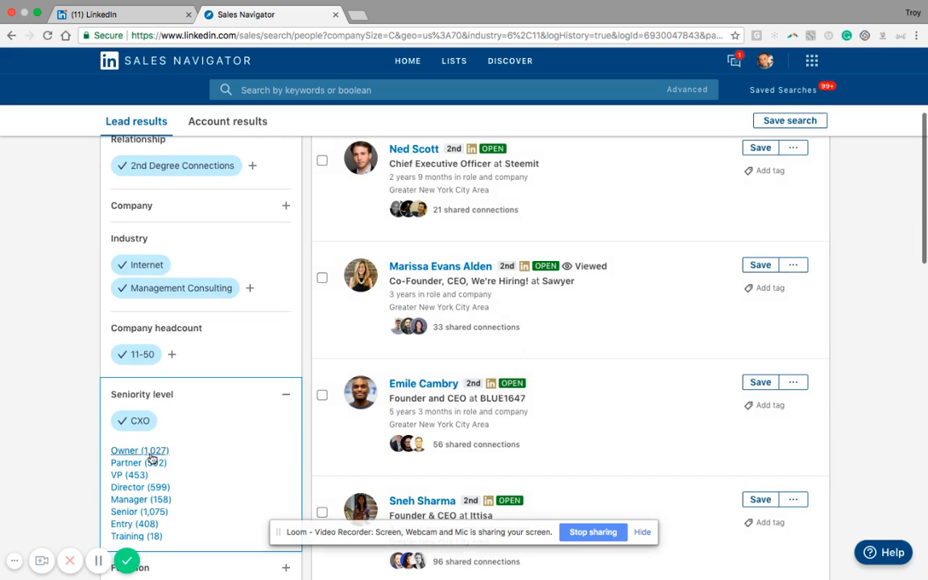
pyautogui.click(138, 451)
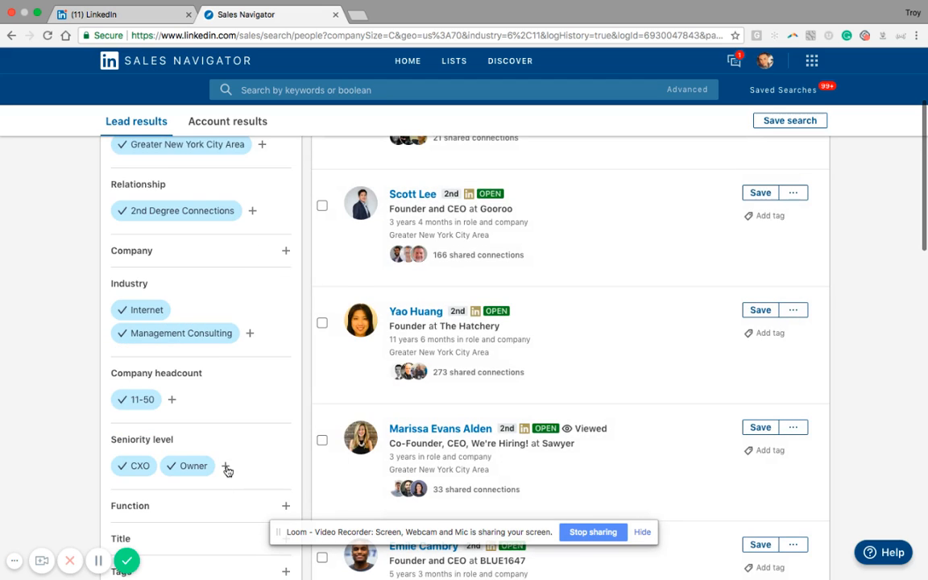
# Add Partner and VP to the selected seniority levels of the lead search.
pyautogui.click(226, 470)
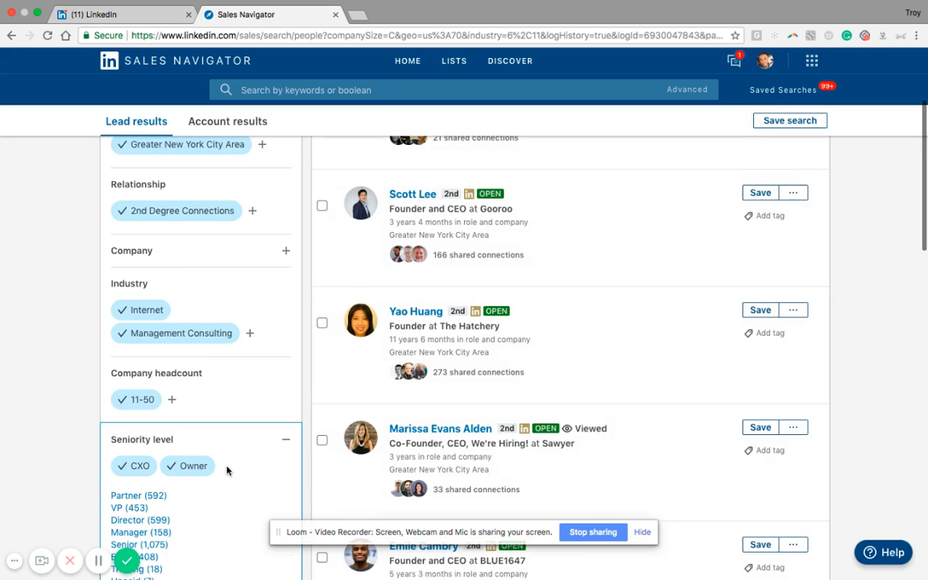
pyautogui.click(148, 499)
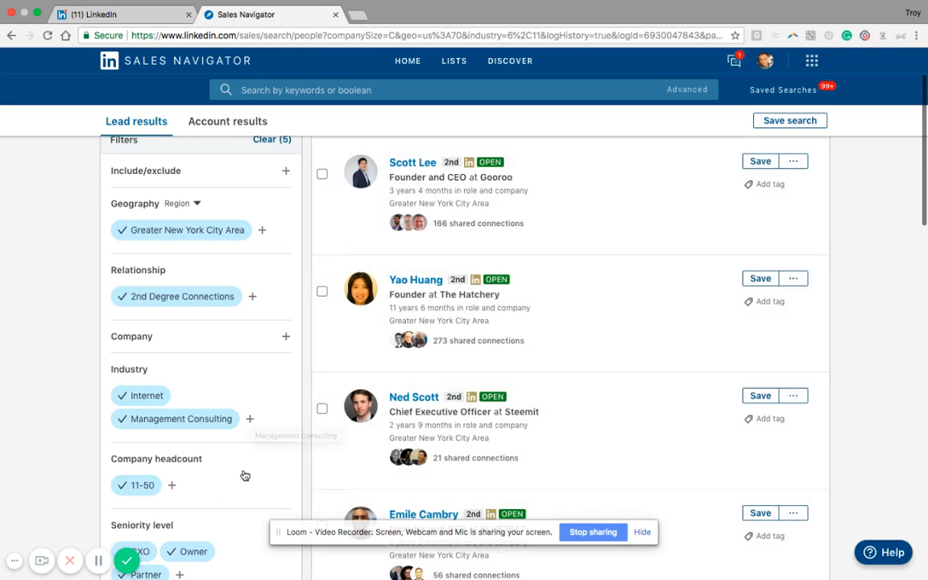
pyautogui.scroll(-3, 242, 474)
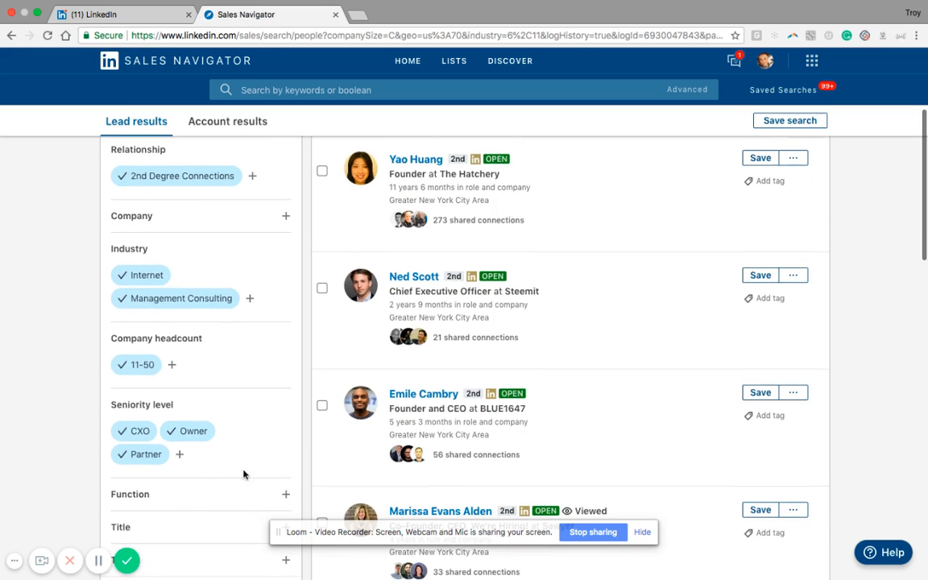
pyautogui.click(179, 454)
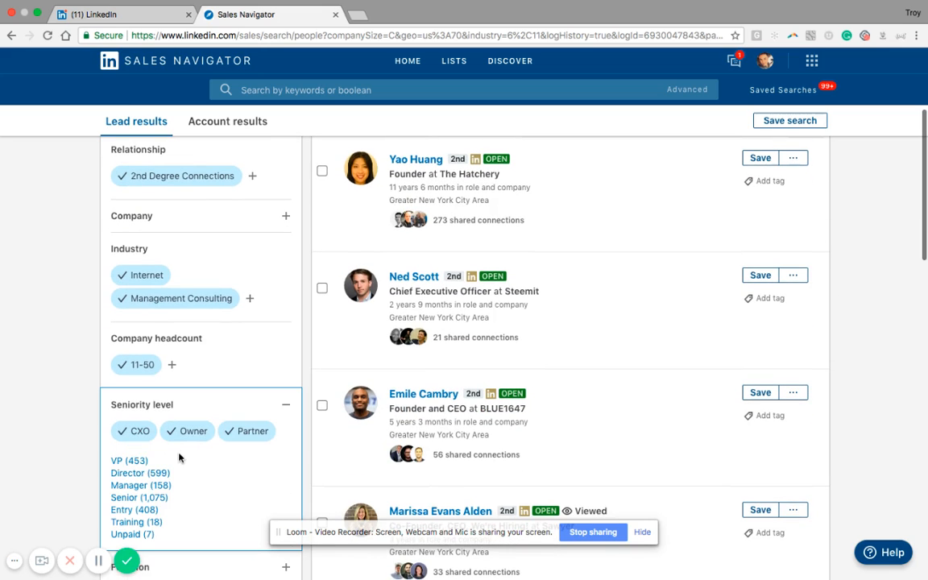
pyautogui.click(131, 463)
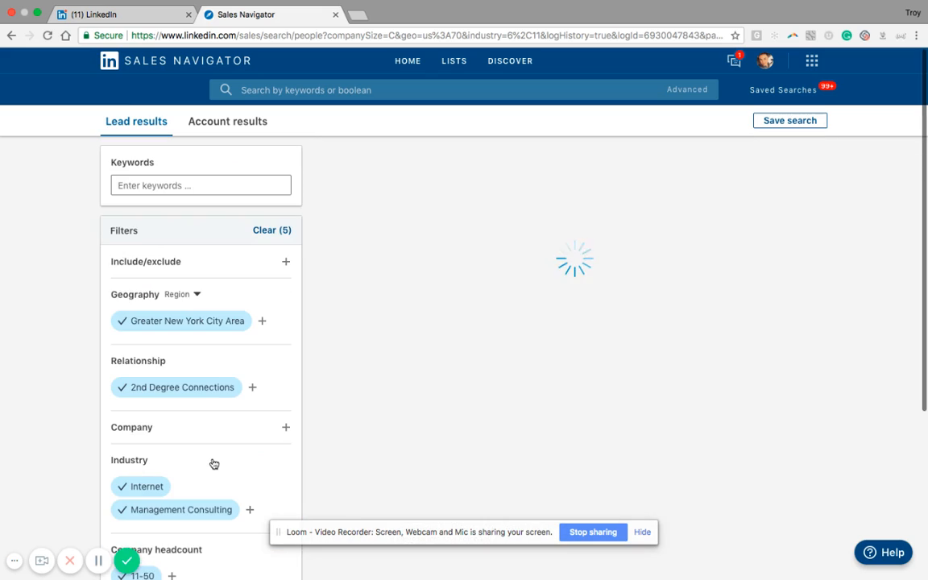
# Go through the available job functions and filter the leads to the Sales function.
pyautogui.scroll(-5, 213, 464)
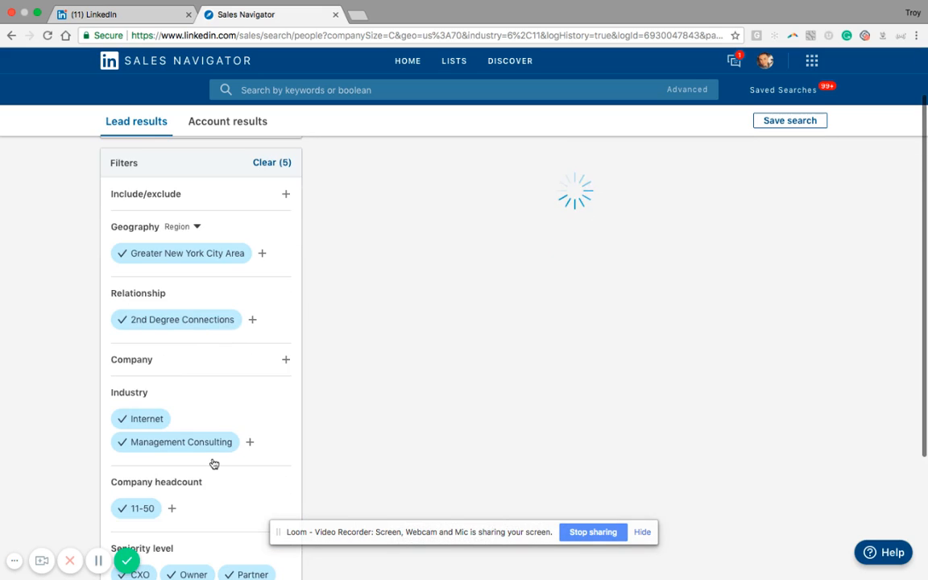
pyautogui.scroll(-1, 222, 491)
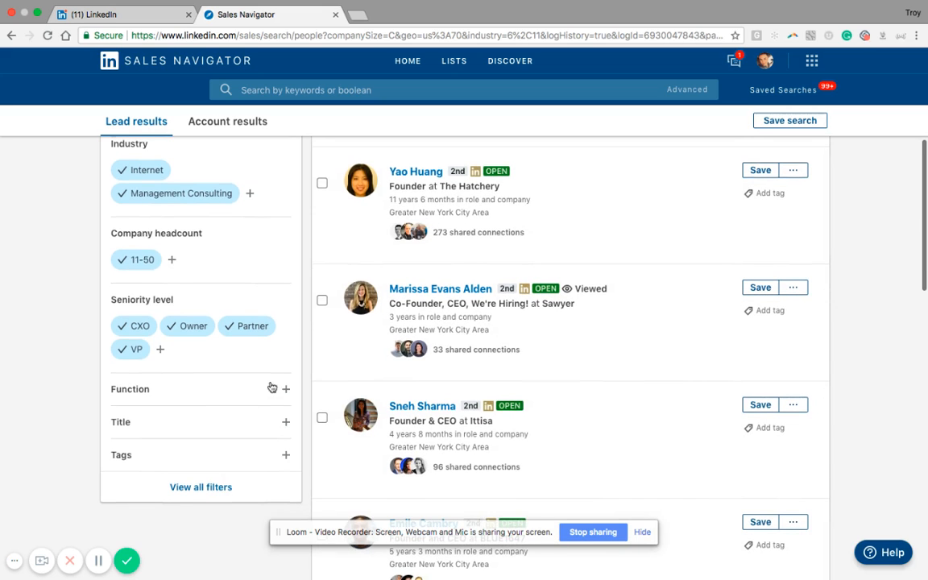
pyautogui.click(286, 393)
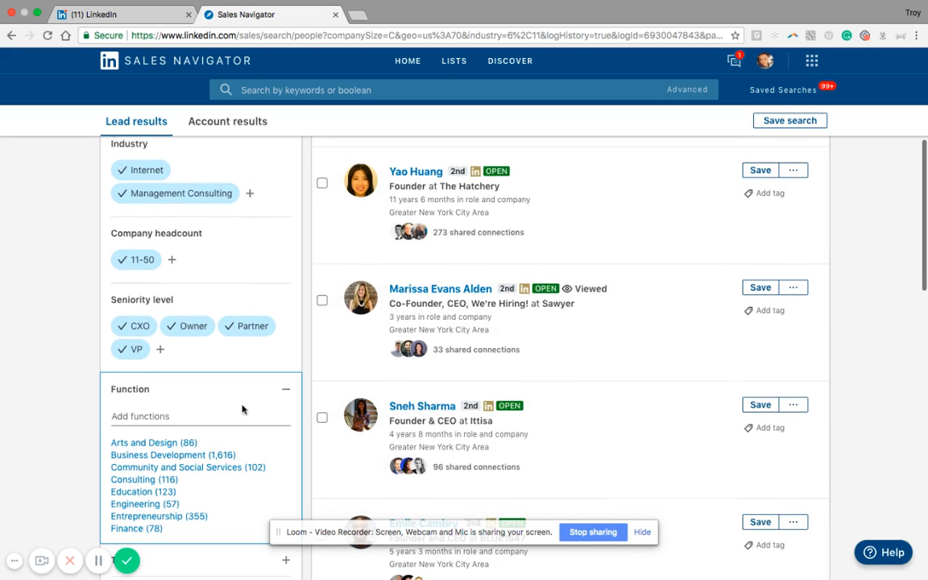
pyautogui.scroll(-2, 230, 404)
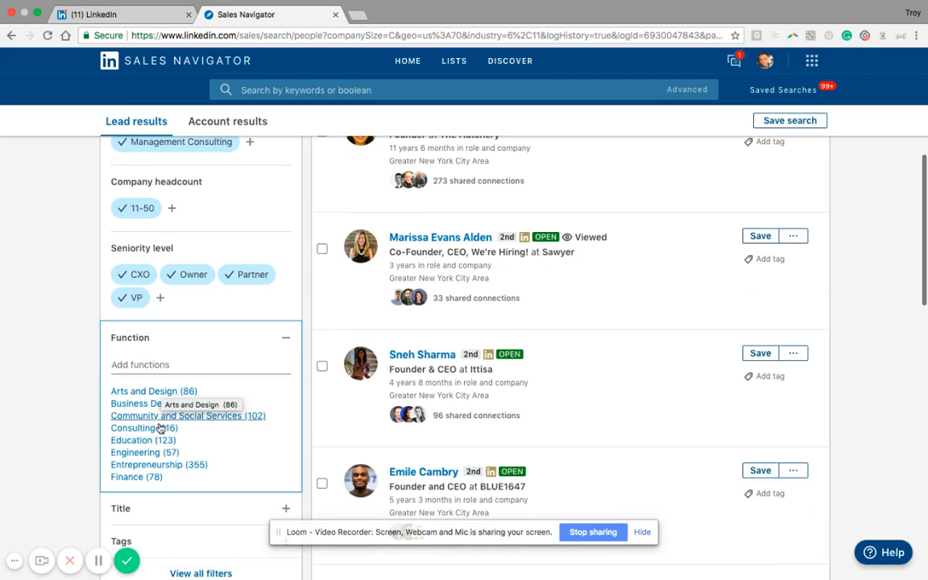
pyautogui.scroll(-1, 158, 444)
pyautogui.scroll(-1, 158, 444)
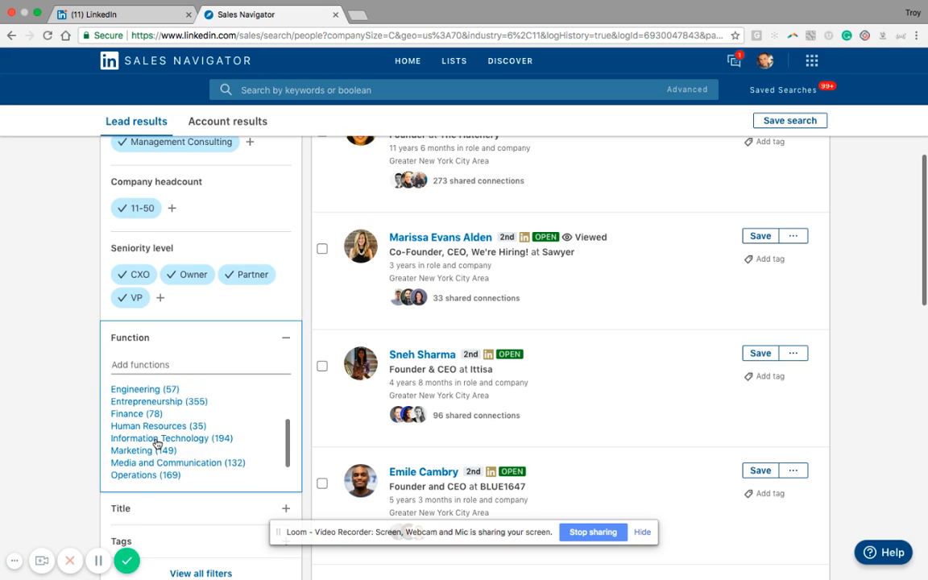
pyautogui.scroll(-1, 157, 444)
pyautogui.scroll(-1, 157, 444)
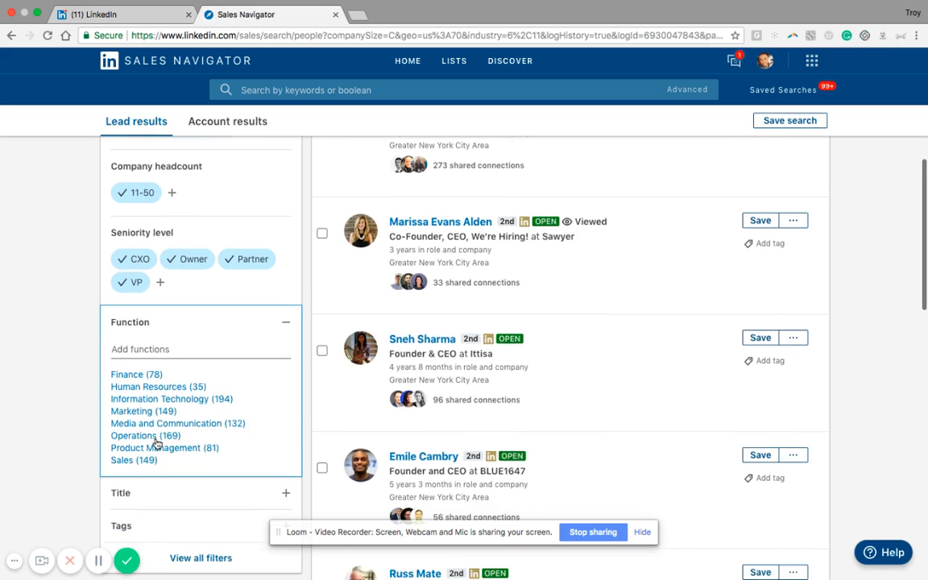
pyautogui.scroll(-1, 157, 444)
pyautogui.scroll(-1, 157, 445)
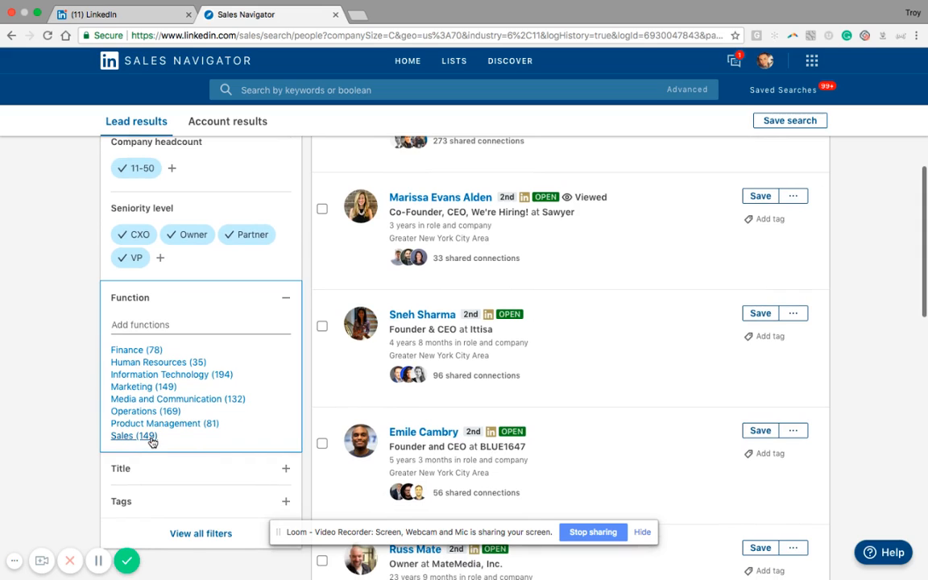
pyautogui.click(134, 435)
pyautogui.scroll(-4, 178, 455)
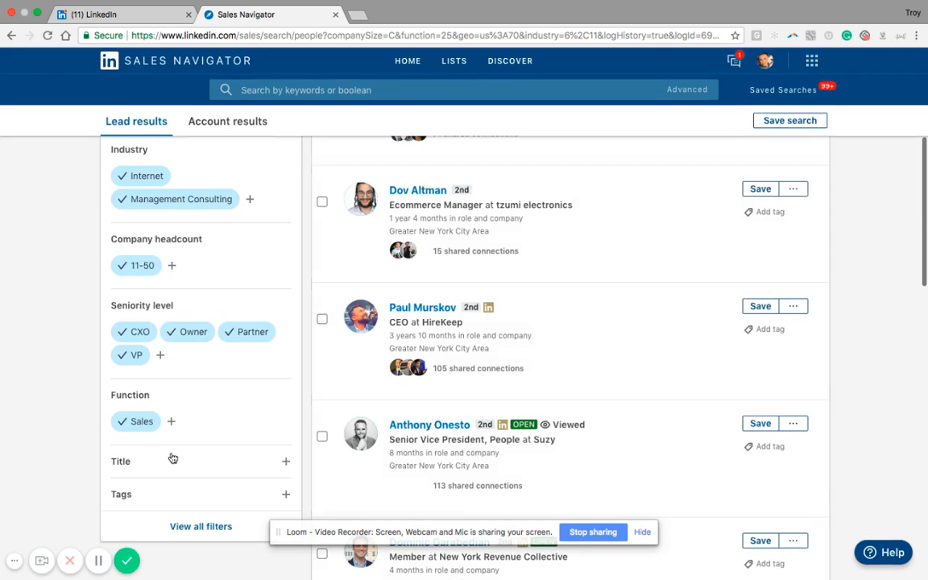
# Expand the Title filter and remove the Sales function from the lead filters.
pyautogui.click(171, 458)
pyautogui.scroll(9, 392, 351)
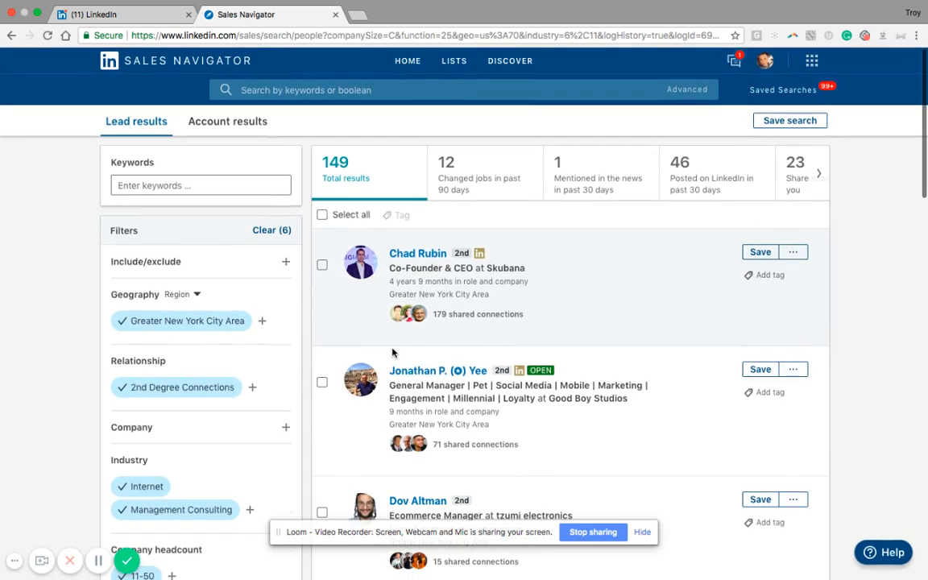
pyautogui.scroll(-8, 273, 402)
pyautogui.scroll(-2, 273, 401)
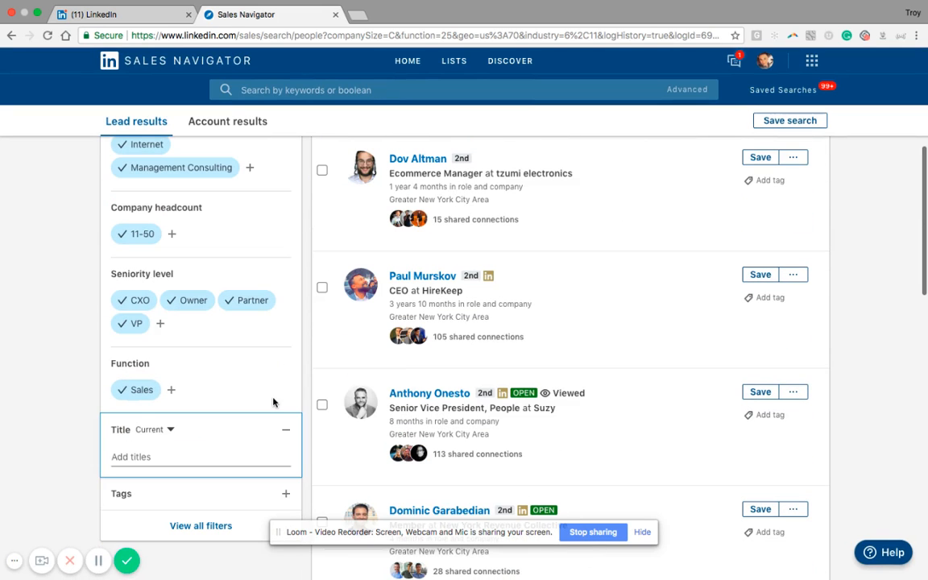
pyautogui.click(124, 391)
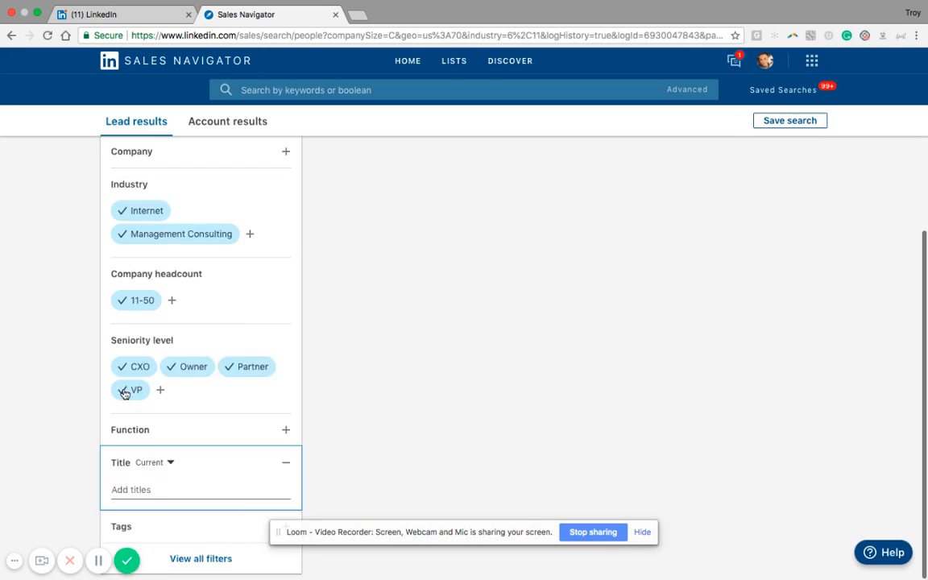
# Remove both the Internet and Management Consulting industries from the lead filters.
pyautogui.scroll(-1, 216, 447)
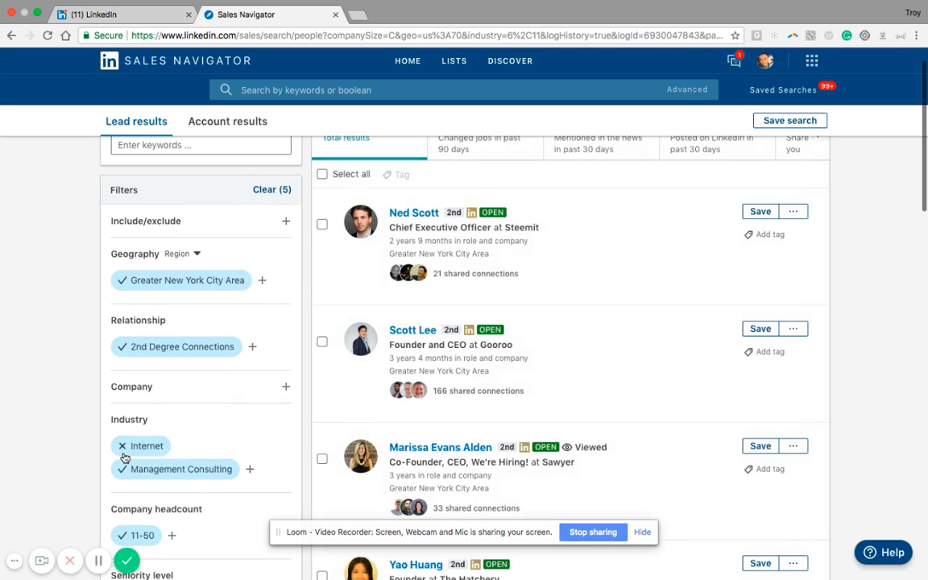
pyautogui.click(124, 457)
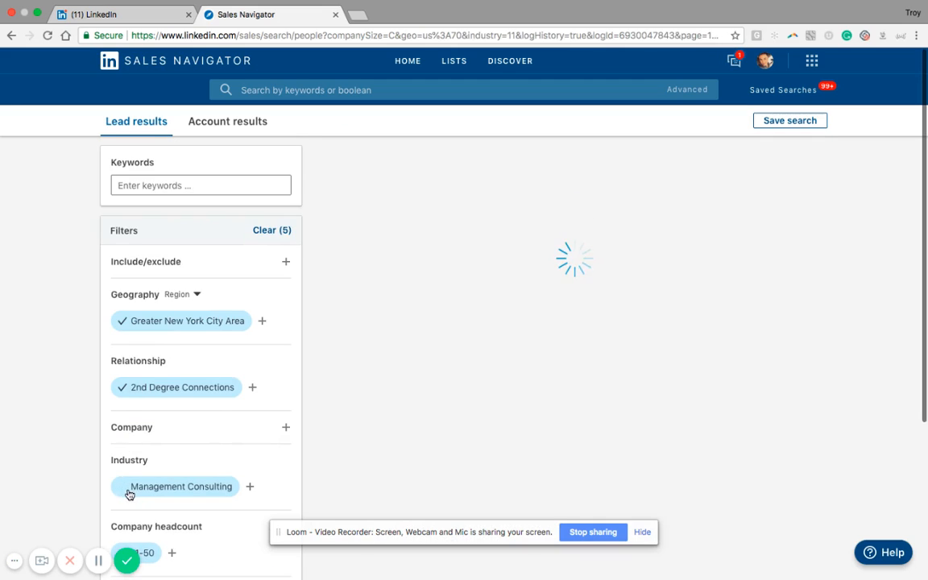
pyautogui.click(122, 486)
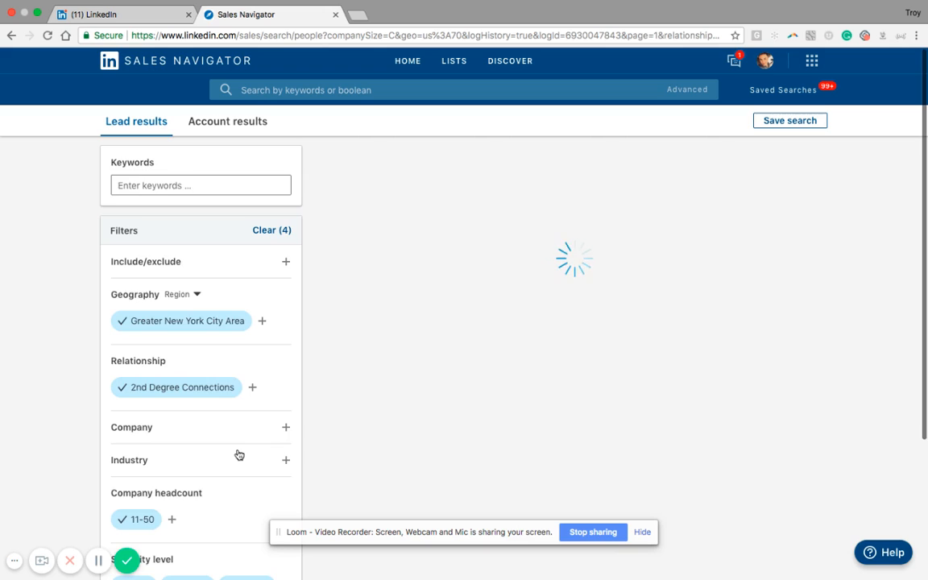
pyautogui.scroll(-1, 238, 454)
pyautogui.scroll(-1, 238, 454)
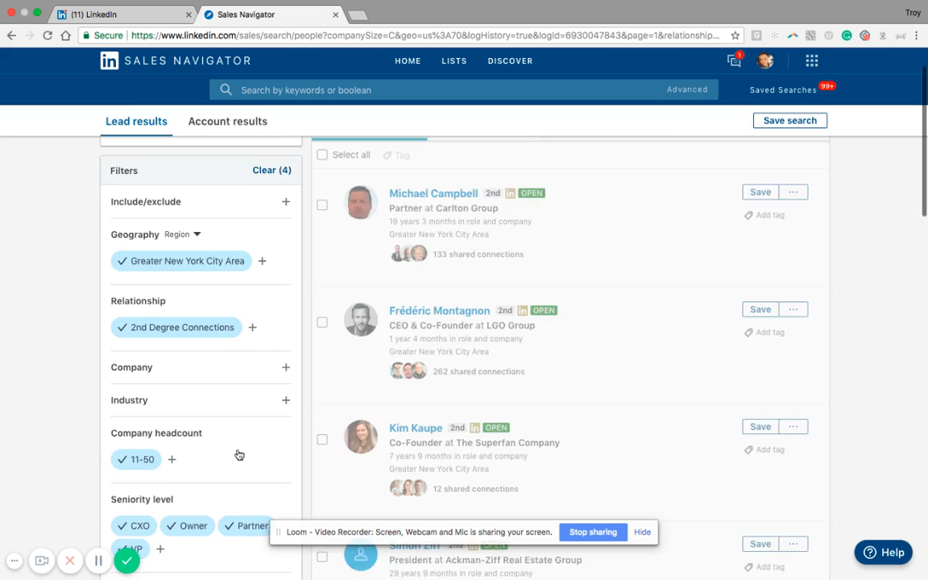
pyautogui.scroll(-2, 237, 453)
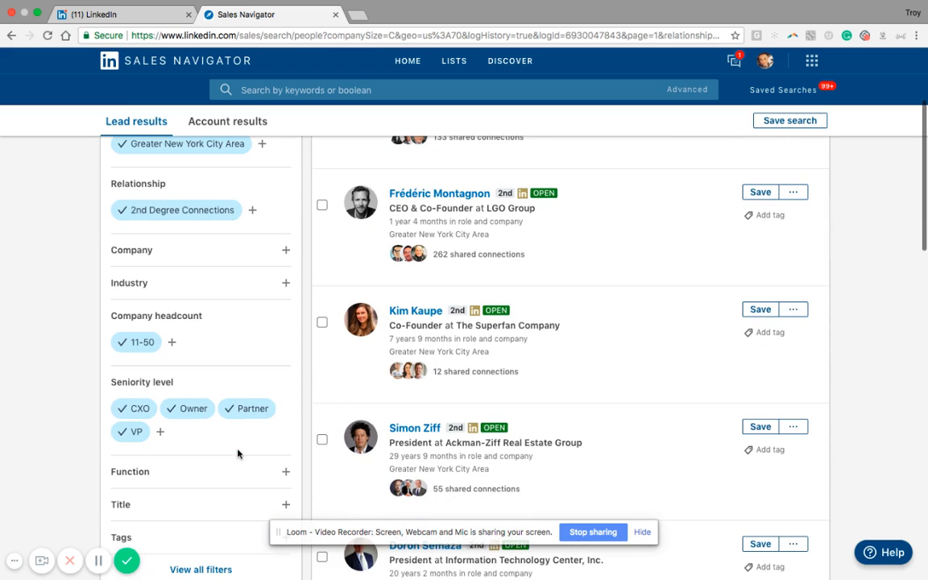
# Examine the Title filter for current job titles without adding any title.
pyautogui.scroll(-1, 238, 451)
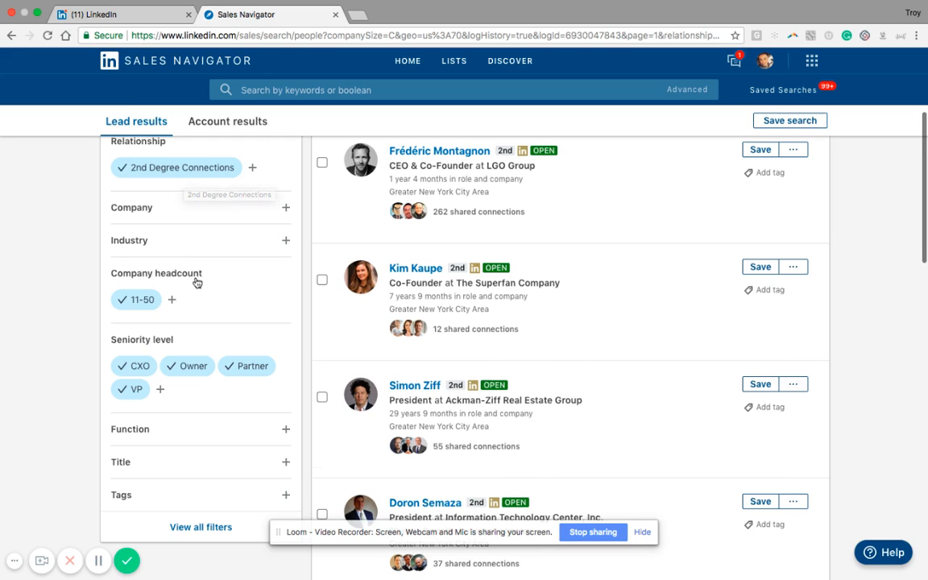
pyautogui.scroll(-2, 196, 284)
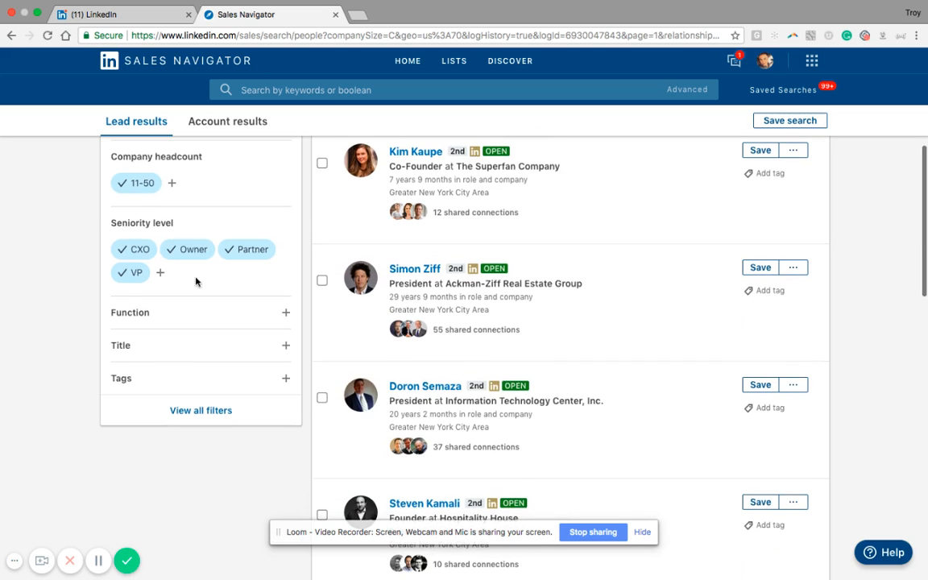
pyautogui.click(286, 347)
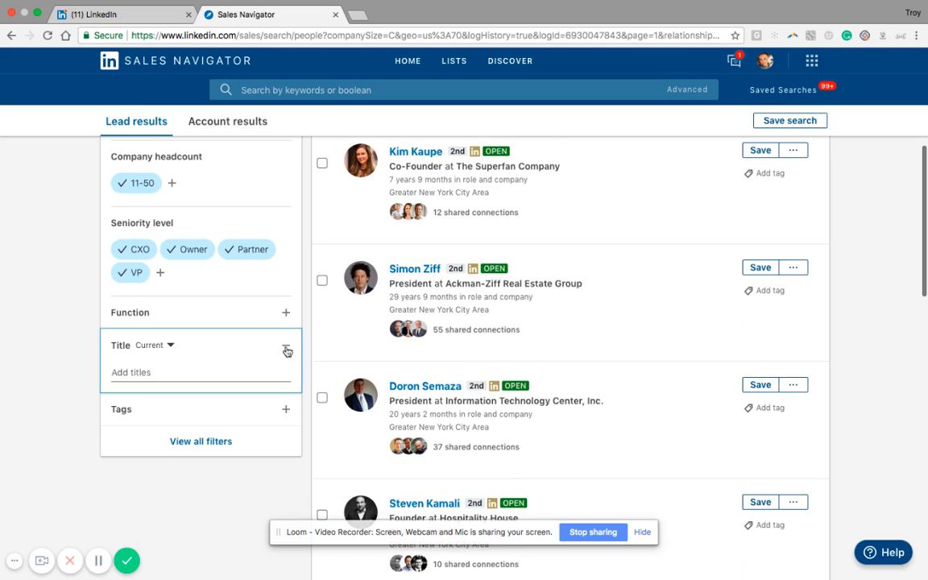
pyautogui.click(162, 376)
pyautogui.click(50, 436)
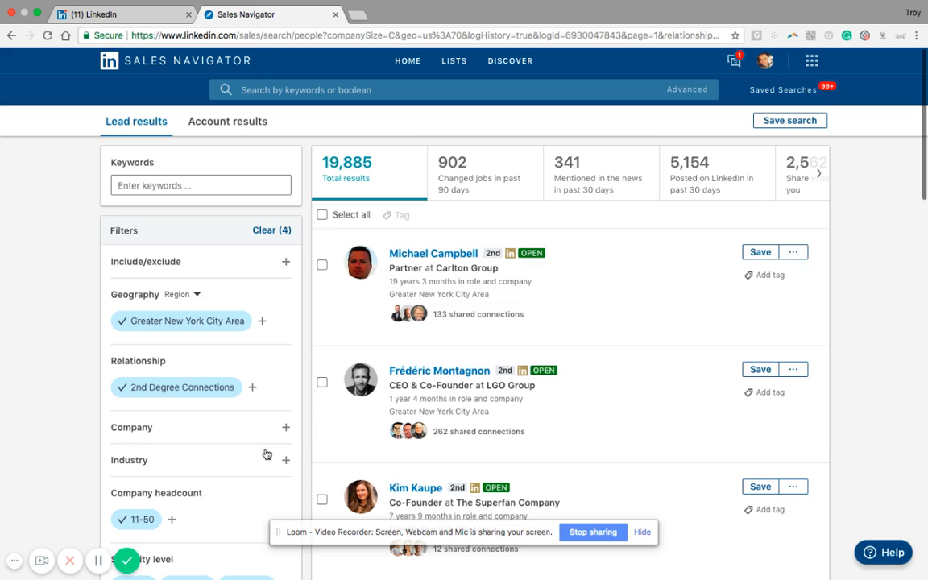
pyautogui.scroll(-1, 267, 454)
pyautogui.scroll(1, 267, 454)
pyautogui.scroll(-1, 261, 379)
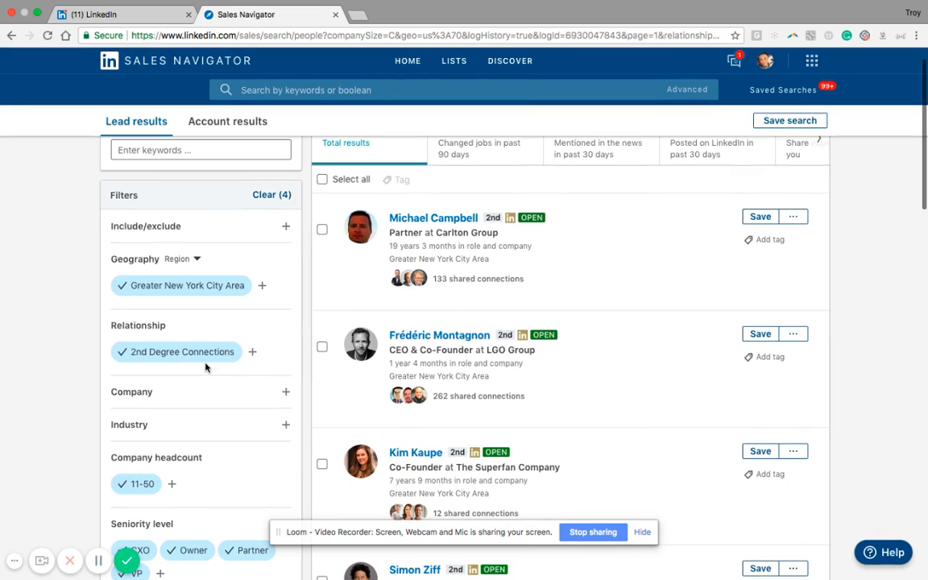
pyautogui.scroll(-4, 244, 376)
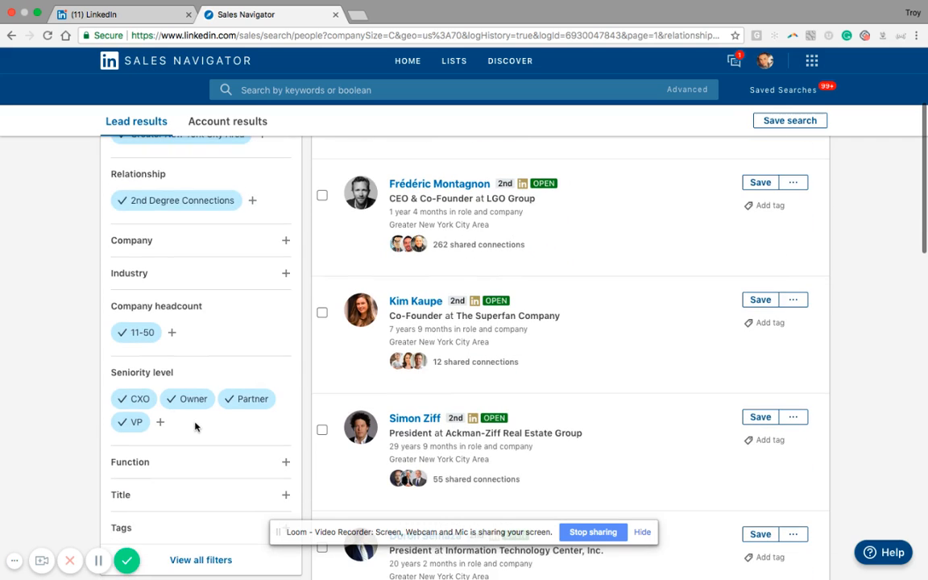
pyautogui.scroll(-2, 194, 428)
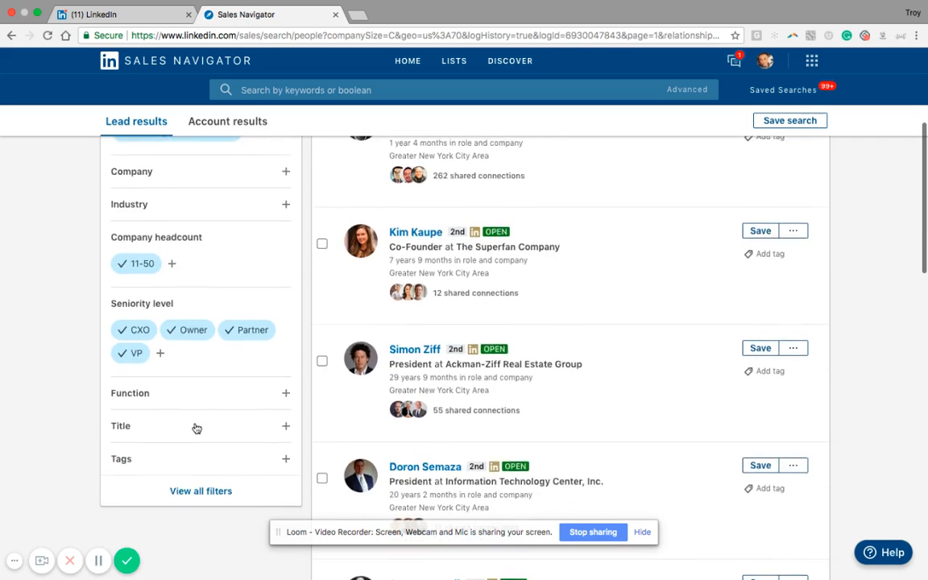
# Narrow the lead results to people who posted on LinkedIn in the past 30 days.
pyautogui.scroll(4, 195, 428)
pyautogui.scroll(3, 195, 427)
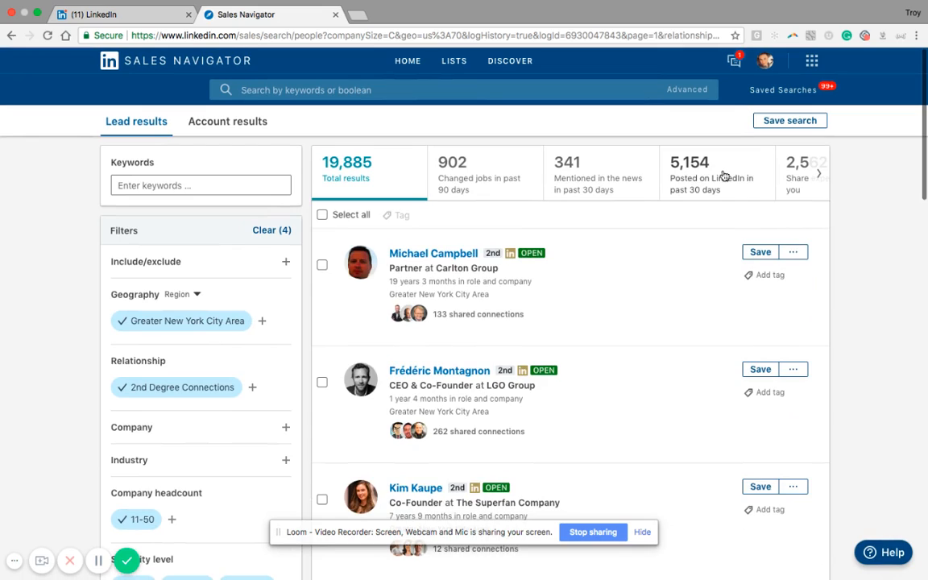
pyautogui.click(723, 177)
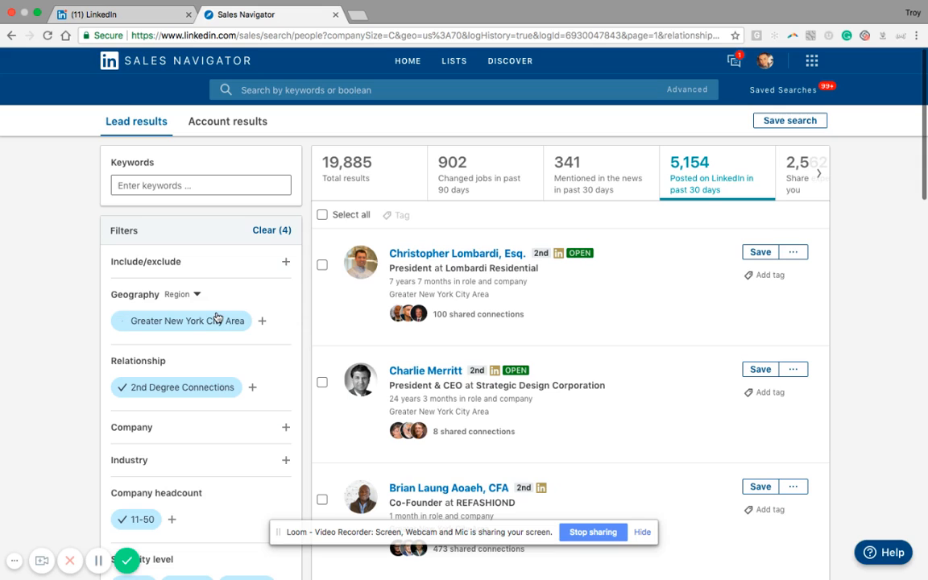
# Replace the Greater New York City Area region with United States in the Geography filter.
pyautogui.click(123, 321)
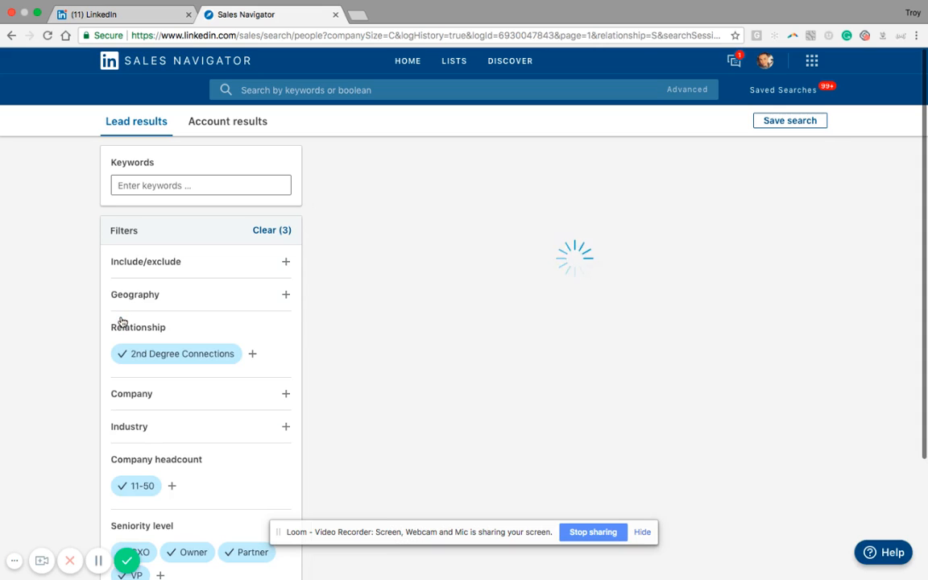
pyautogui.click(189, 300)
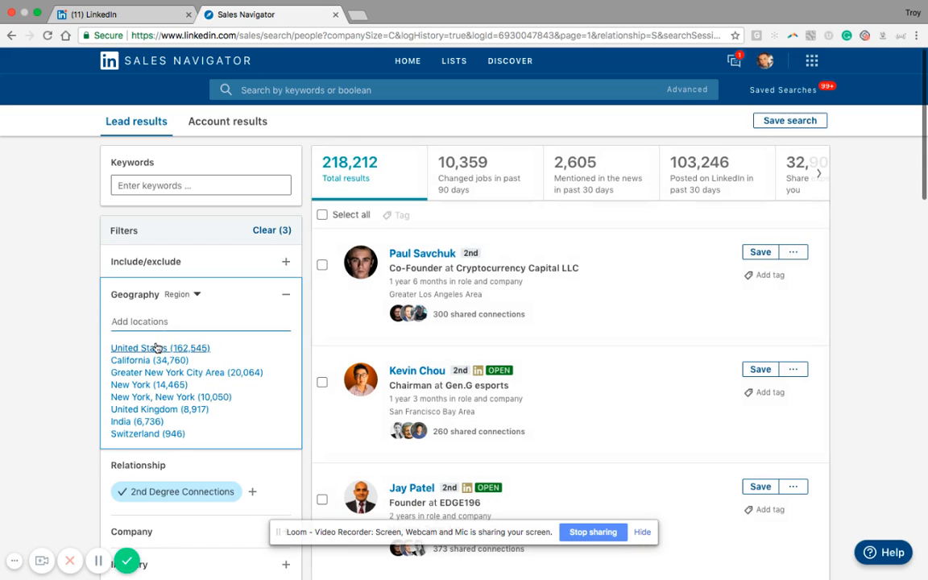
pyautogui.click(150, 348)
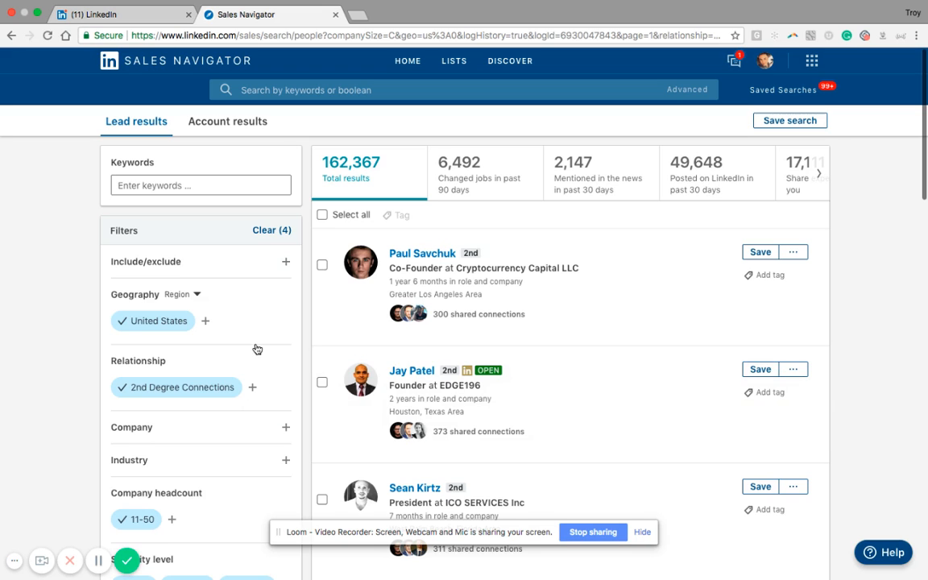
# Expand the Industry filter and review its suggested industries together with the applied lead filters and the result categories.
pyautogui.scroll(-5, 256, 348)
pyautogui.scroll(5, 256, 348)
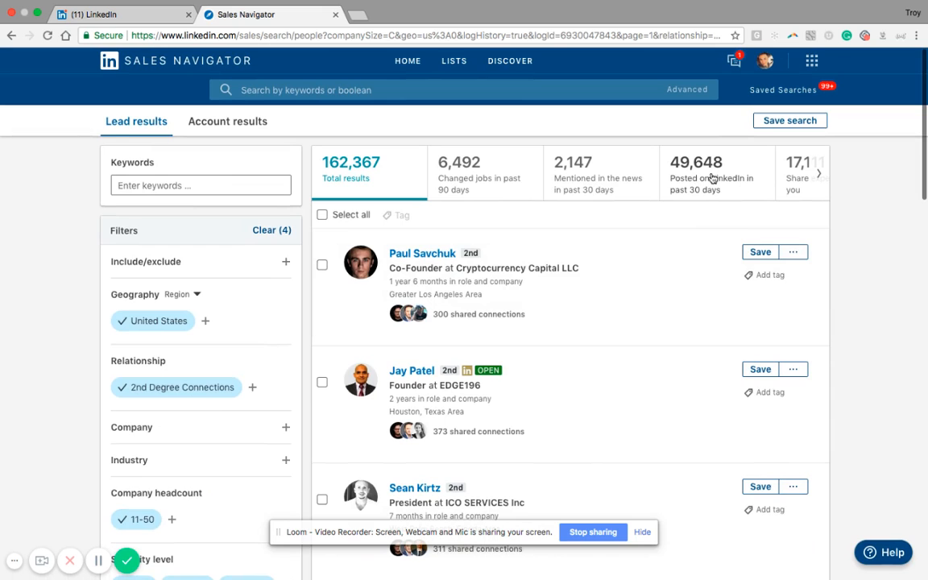
pyautogui.scroll(-4, 264, 387)
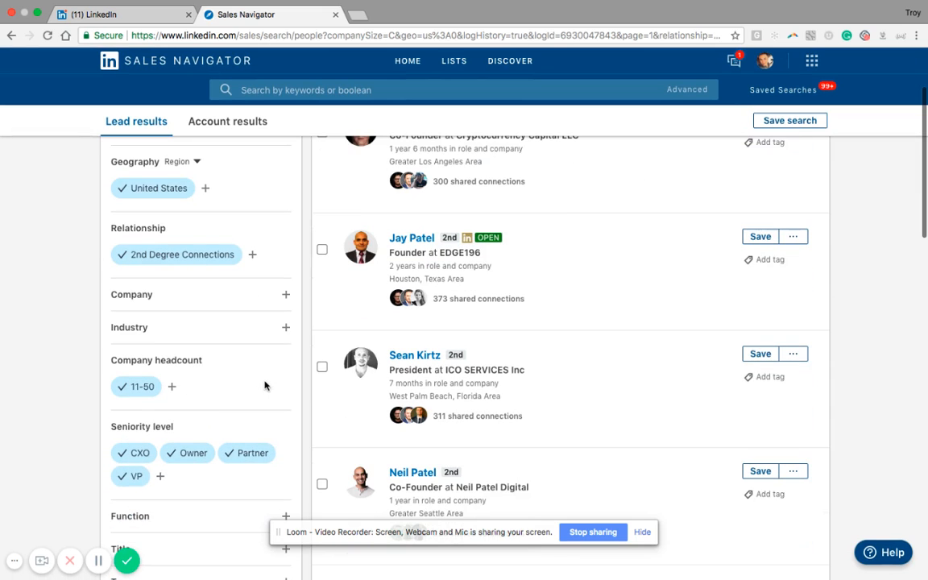
pyautogui.scroll(-5, 264, 386)
pyautogui.scroll(6, 265, 386)
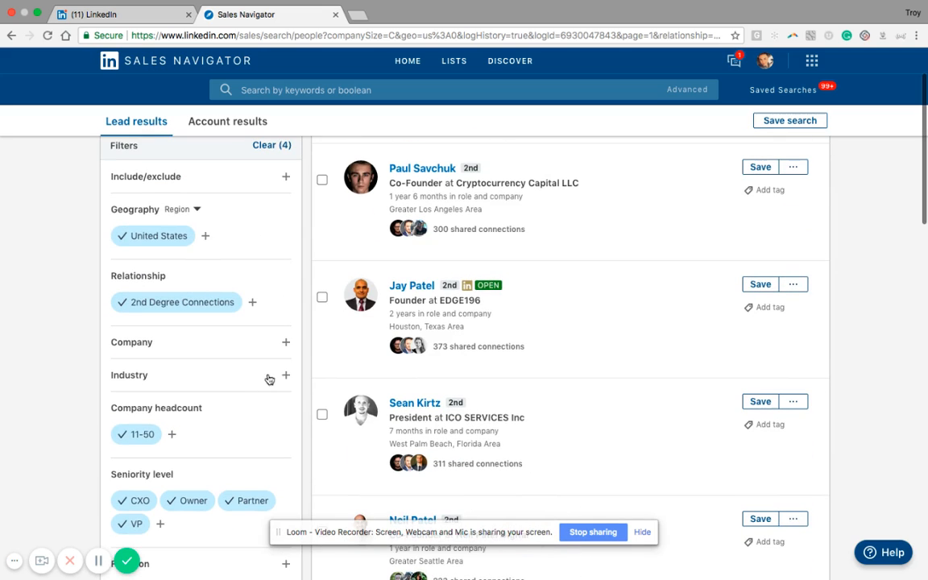
pyautogui.click(249, 380)
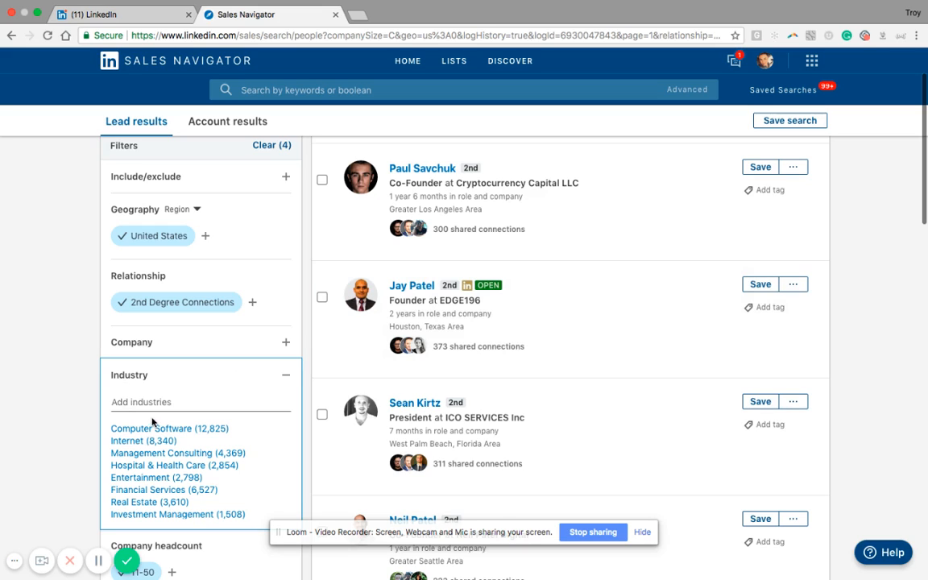
pyautogui.scroll(2, 571, 325)
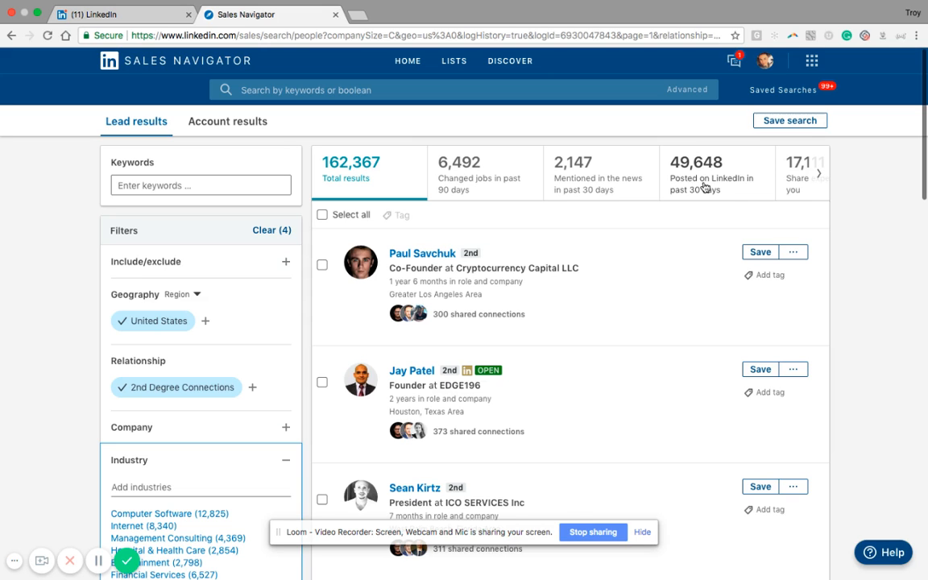
pyautogui.scroll(-3, 73, 403)
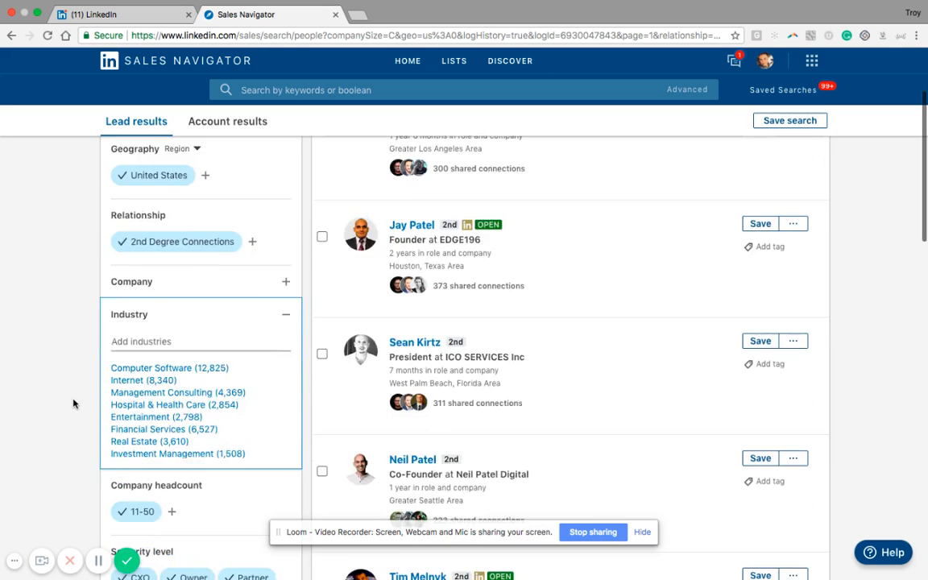
pyautogui.scroll(-2, 73, 404)
pyautogui.scroll(3, 73, 403)
pyautogui.scroll(2, 73, 404)
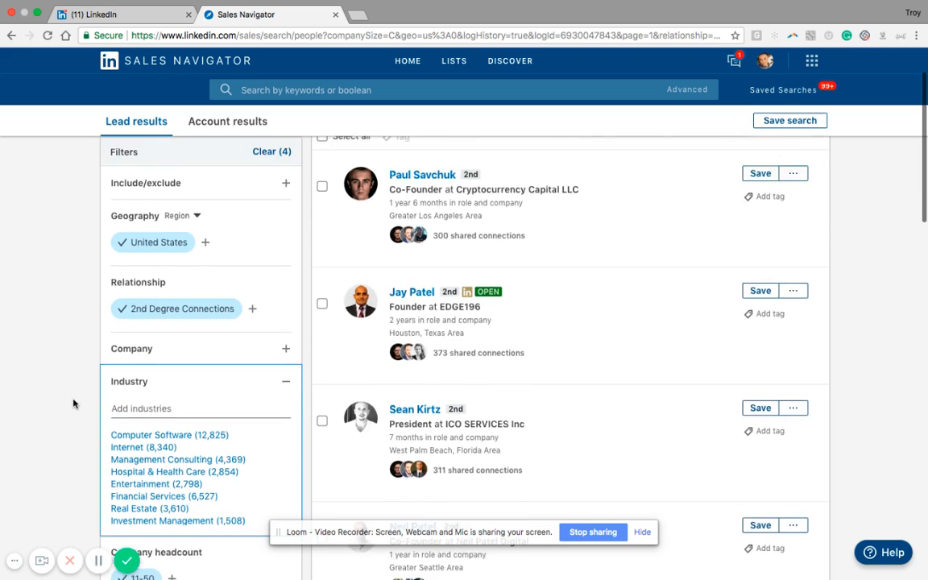